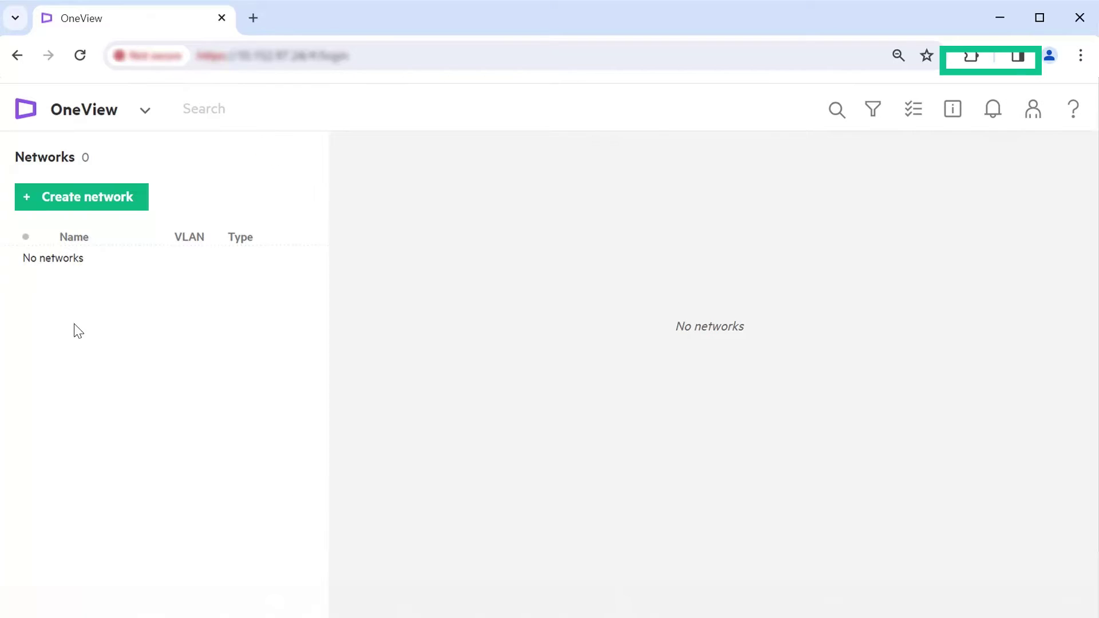
Step: Create Ethernet network RED, VLAN tagged with VLAN ID 10 and General purpose
left_click(71, 195)
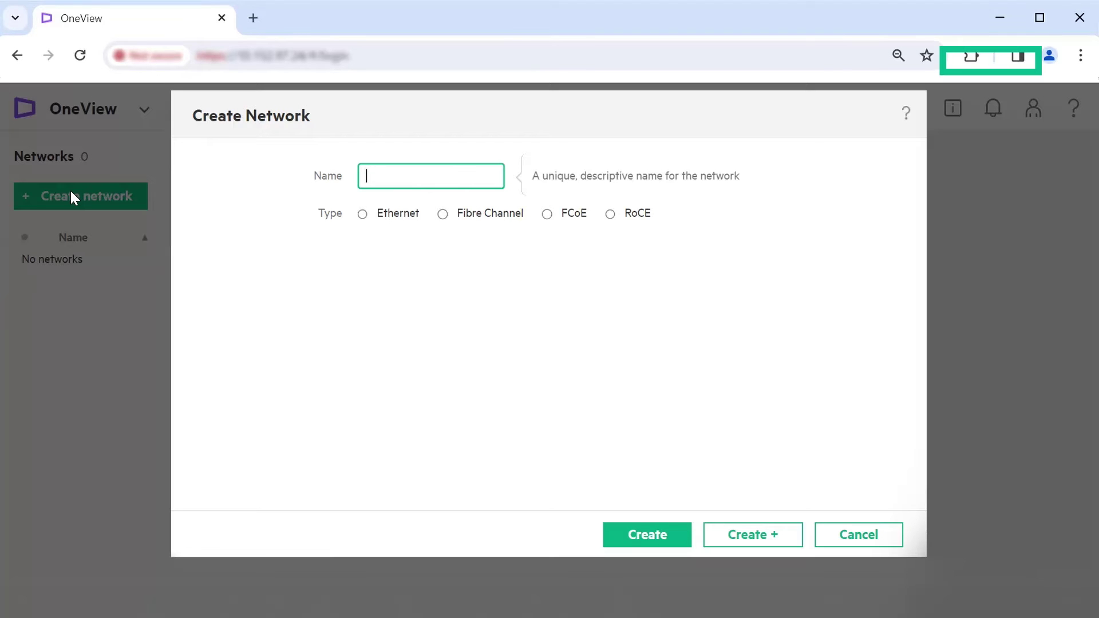
type("RED")
left_click(363, 214)
left_click(416, 252)
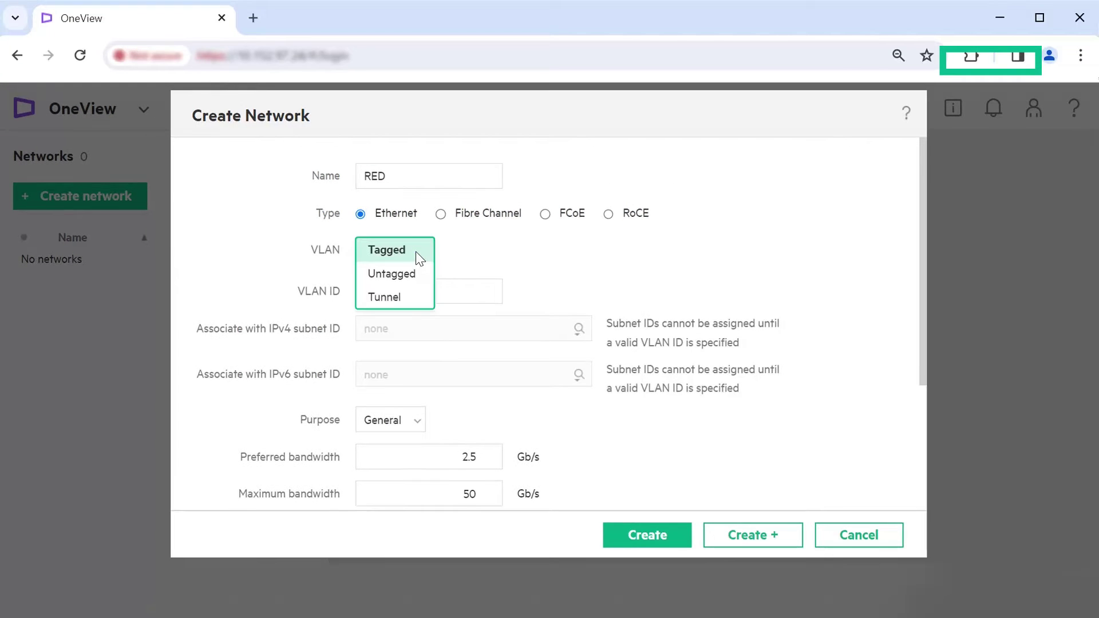
left_click(416, 252)
left_click(405, 290)
type("10")
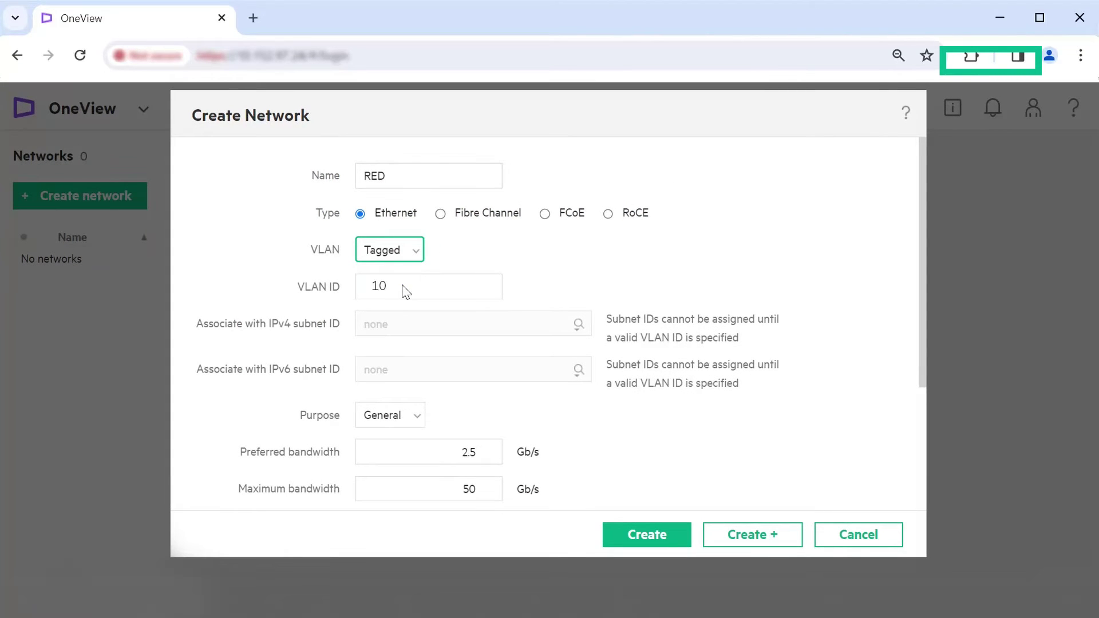
left_click(406, 292)
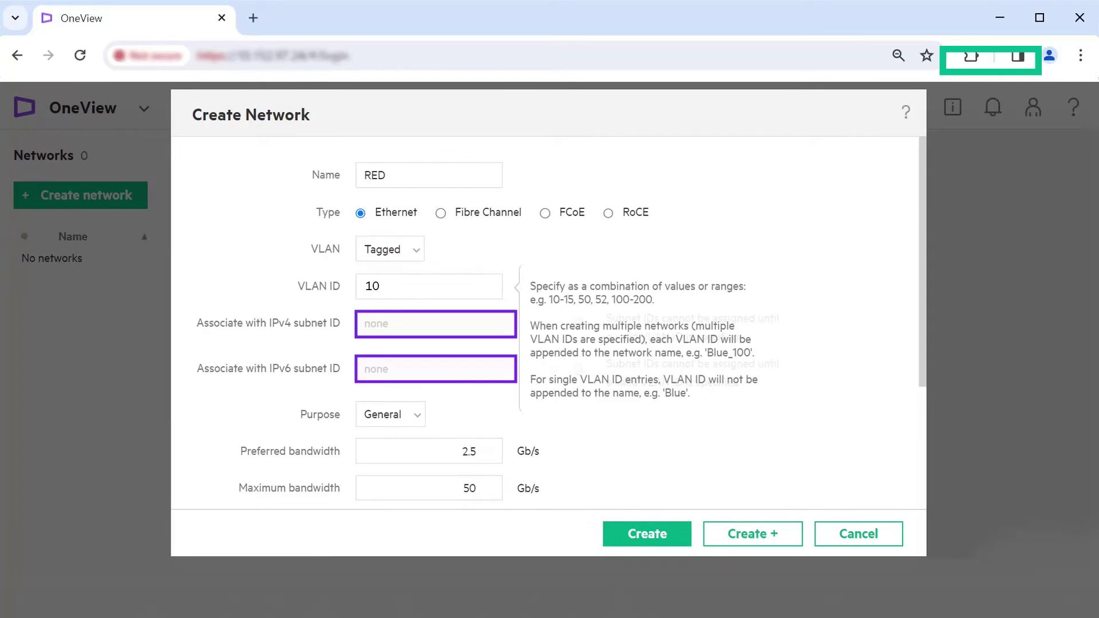
left_click(411, 413)
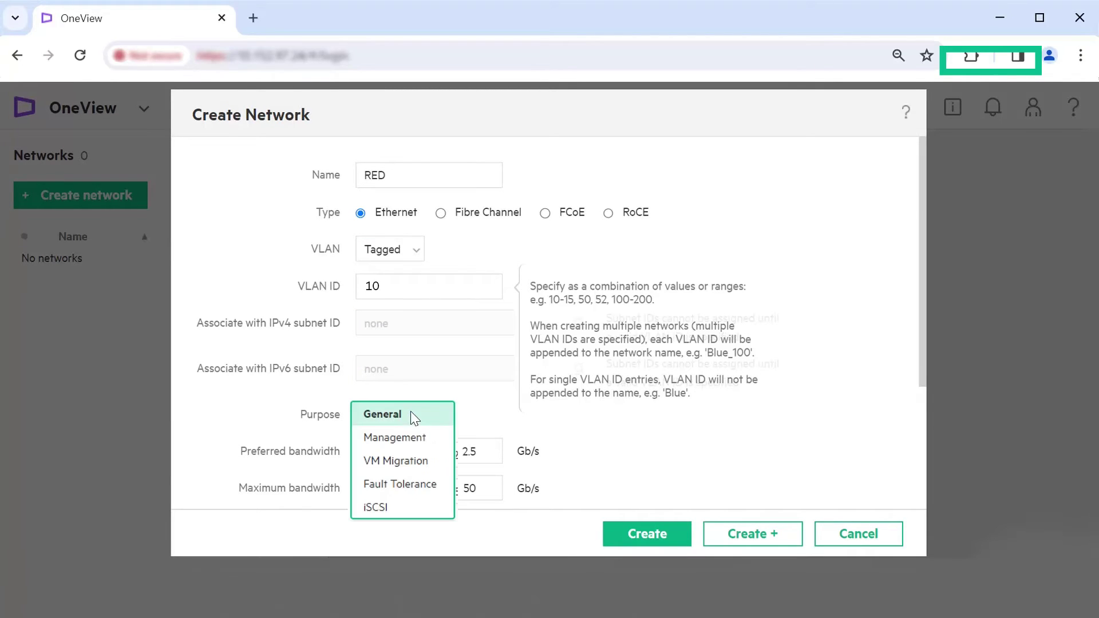
left_click(410, 413)
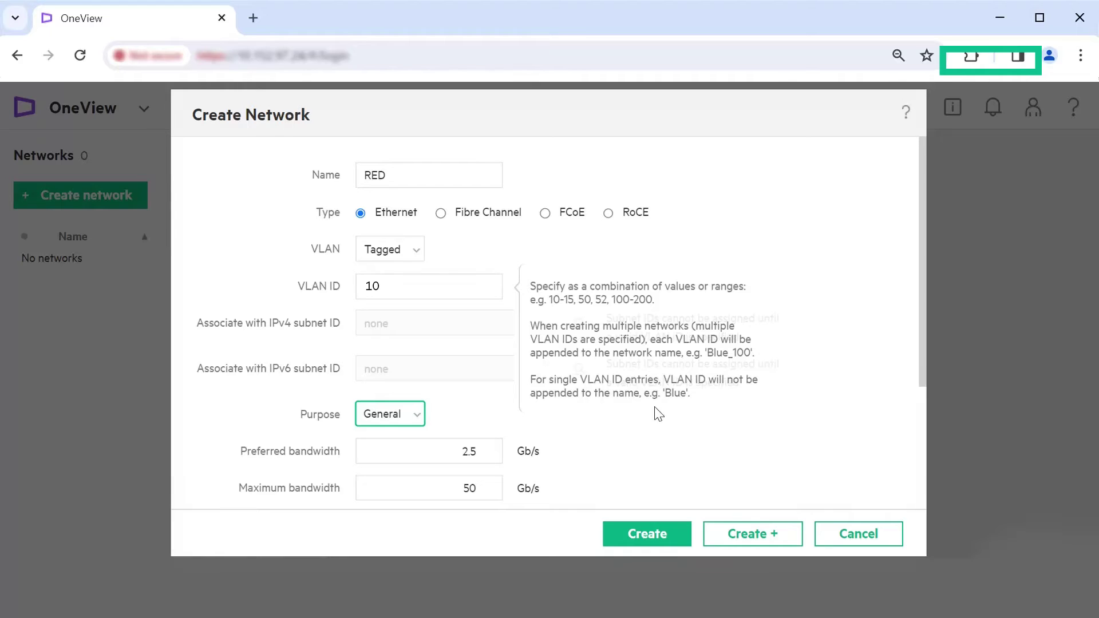
left_click_drag(916, 383, 909, 520)
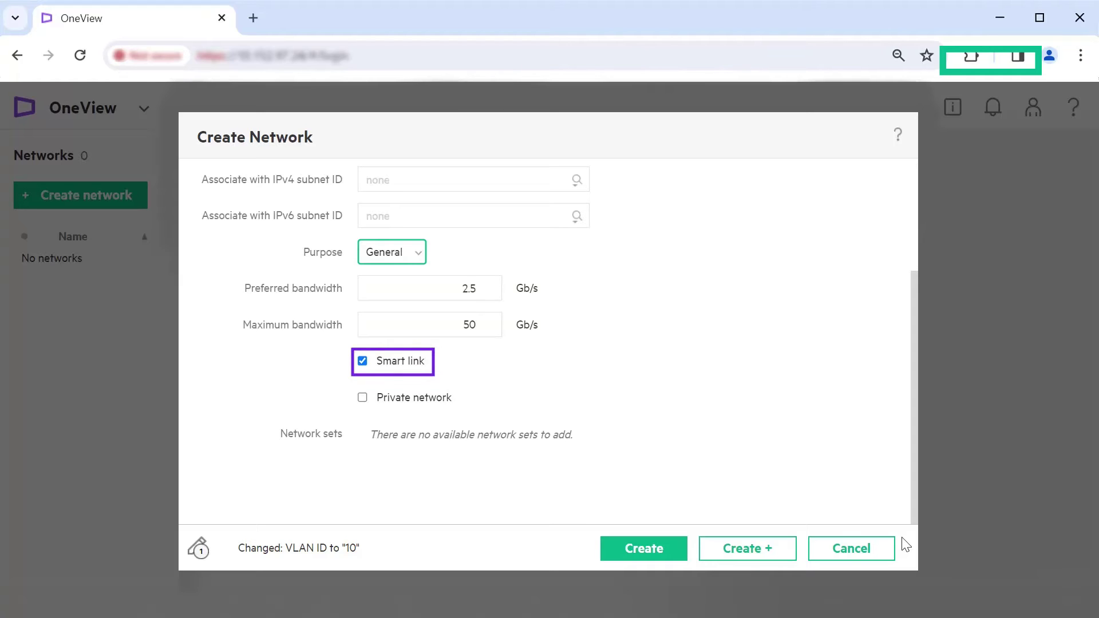
left_click(651, 545)
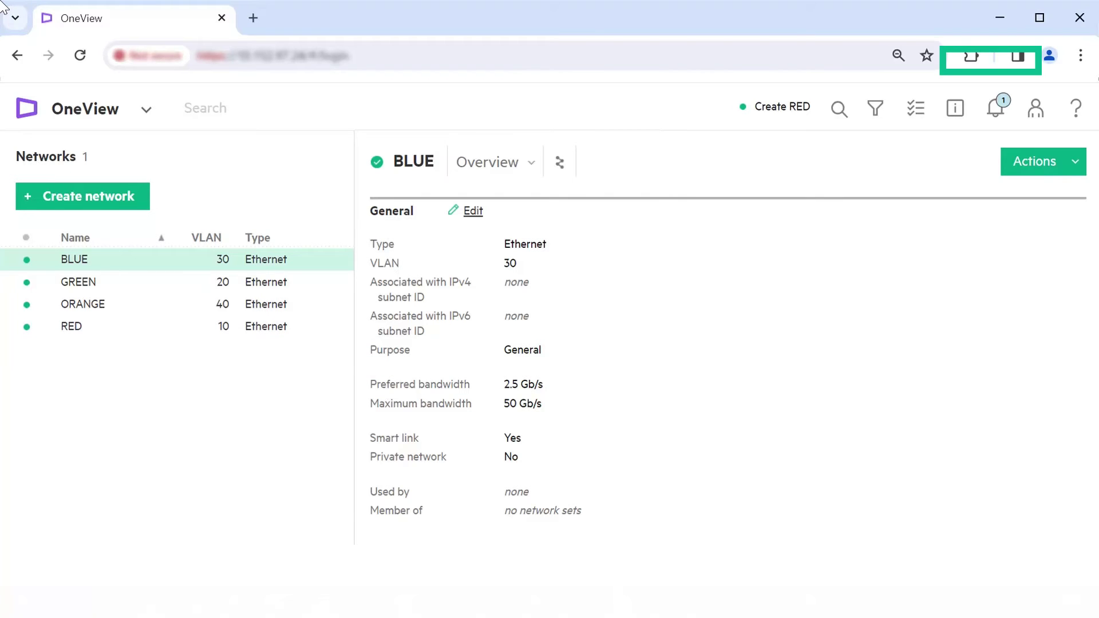
Step: Start a new Regular network set named NS1 on the Network Sets page
left_click(147, 110)
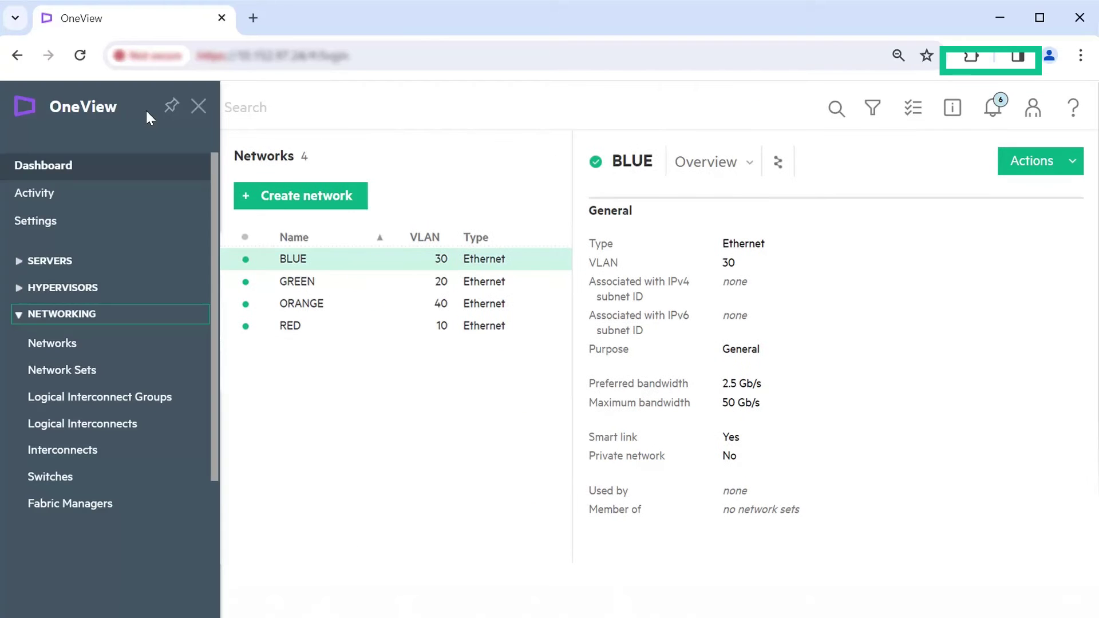
left_click(108, 362)
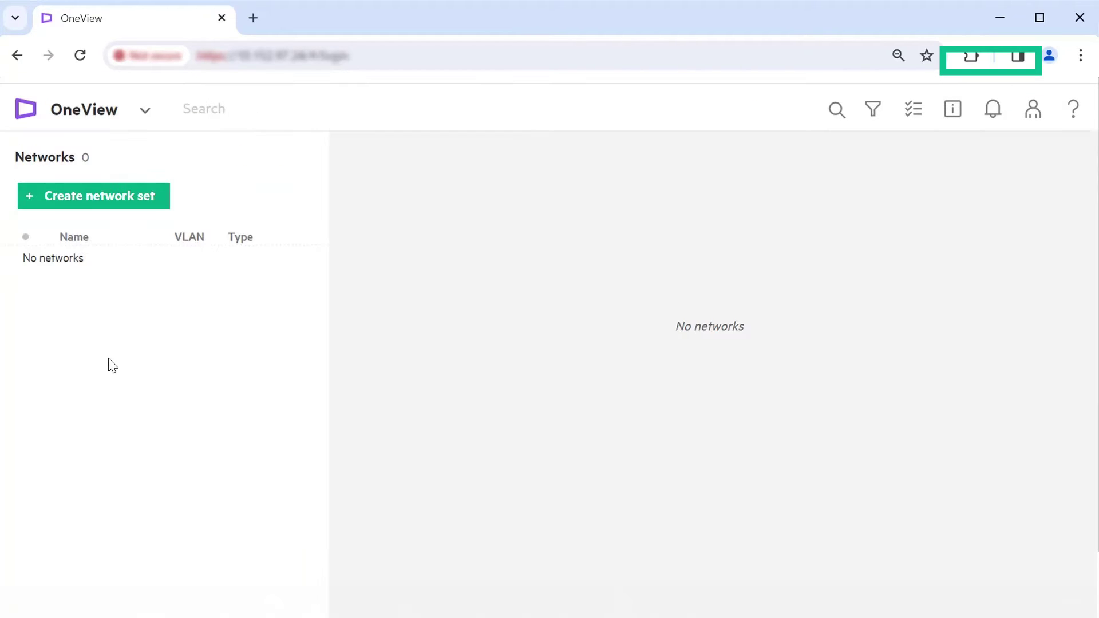
left_click(112, 196)
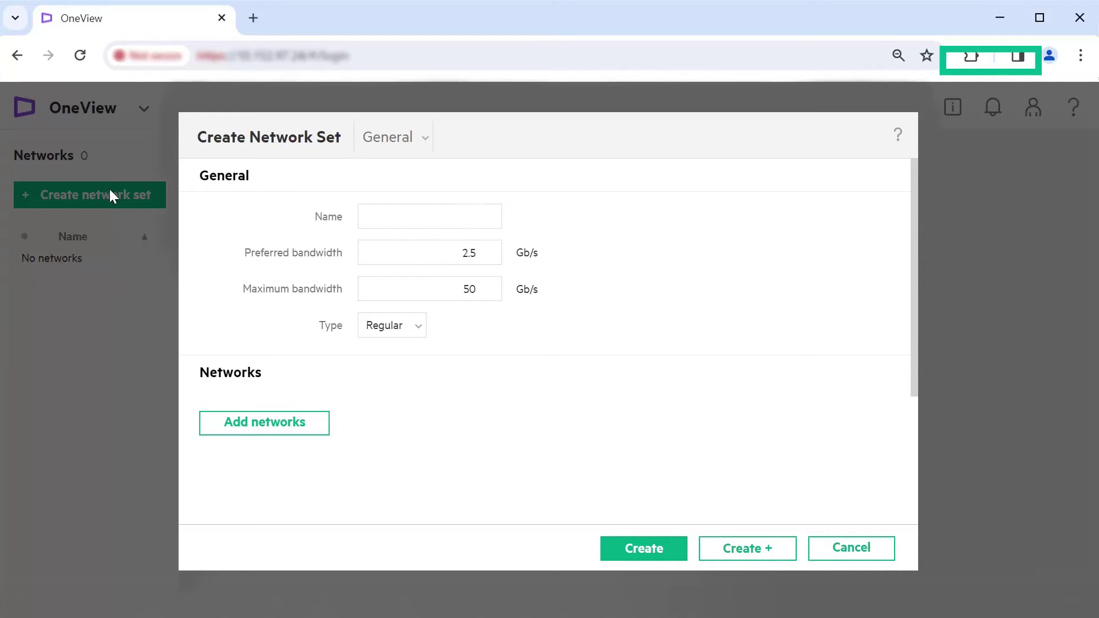
left_click(402, 214)
type("NS1")
key("Tab")
left_click(417, 325)
left_click(420, 326)
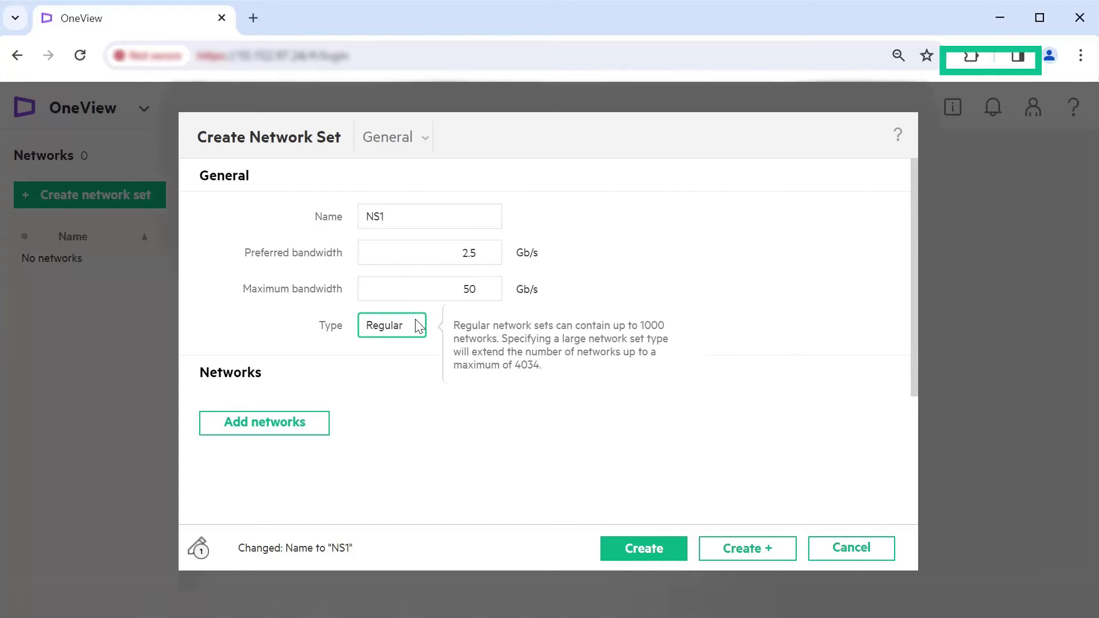
Step: Add the GREEN and RED networks to NS1 and create the set
left_click(309, 420)
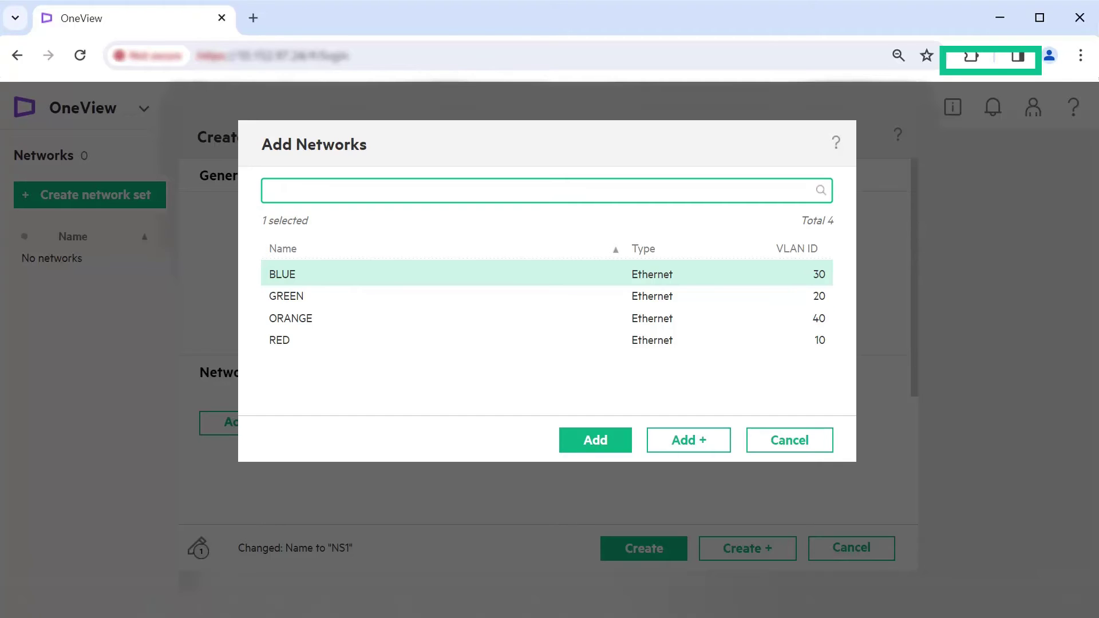
left_click(287, 296)
left_click(279, 340, "ctrl")
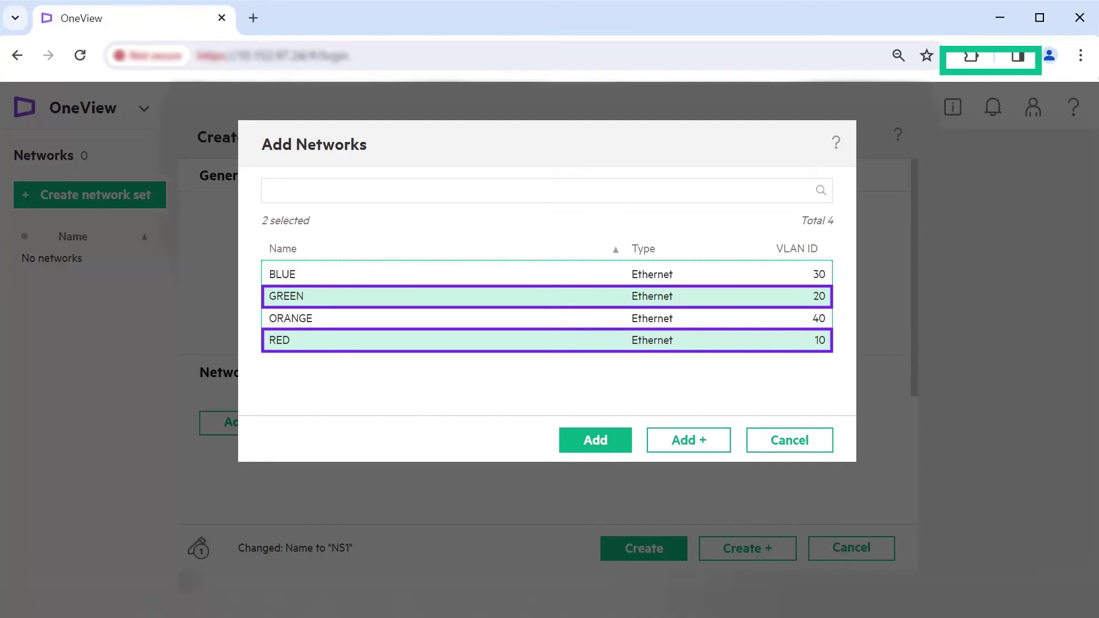
left_click(592, 434)
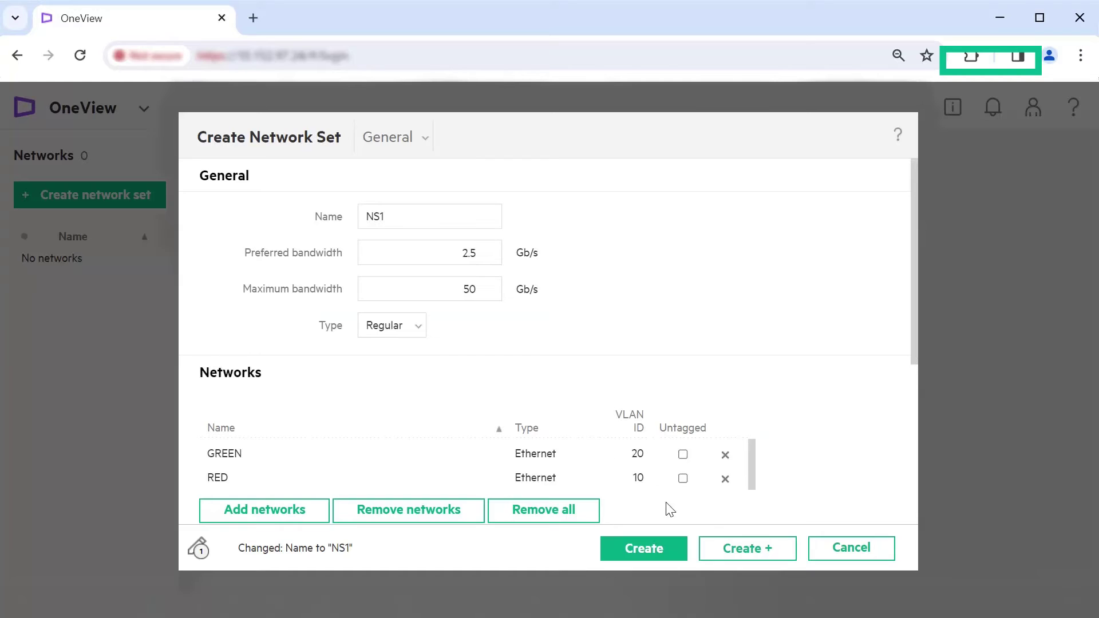
left_click(669, 545)
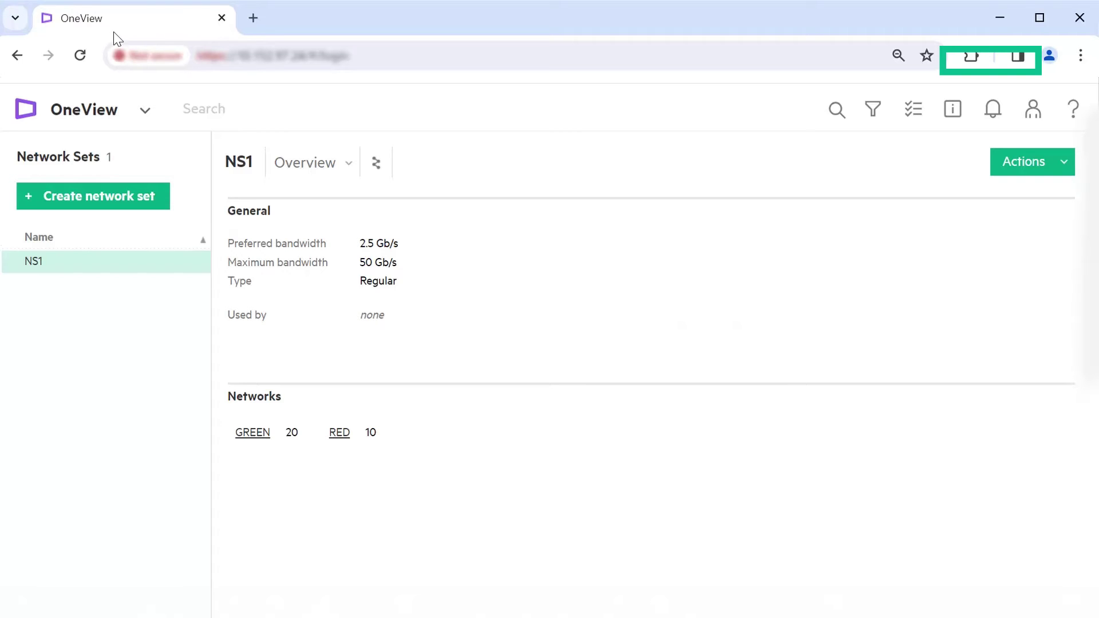
Step: Edit logical interconnect group LIG1 and begin a new uplink set in it
left_click(145, 111)
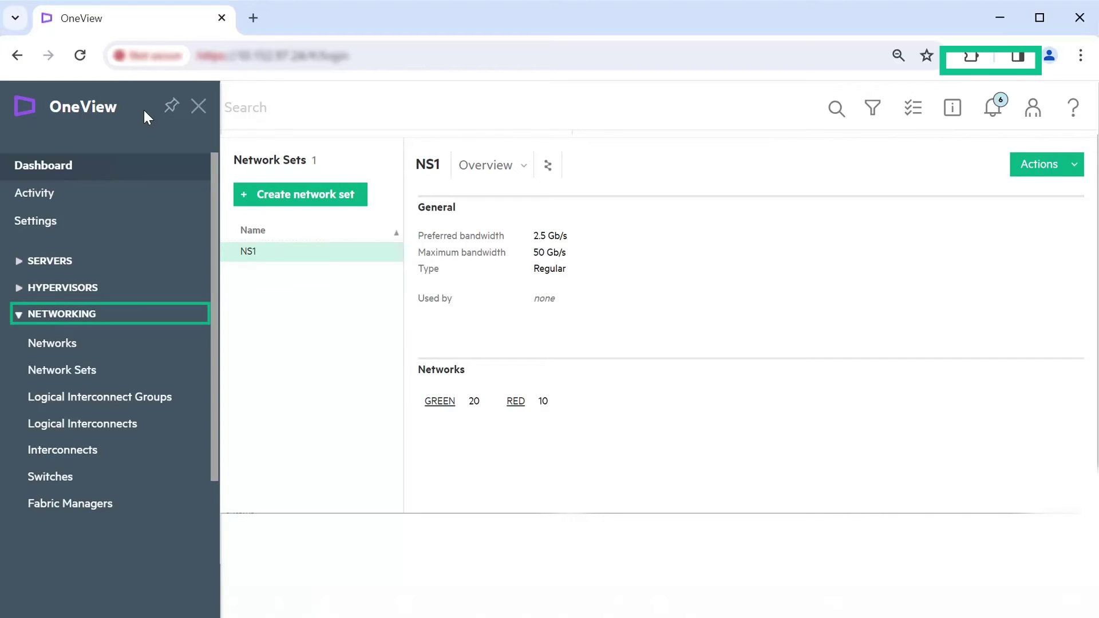
left_click(176, 394)
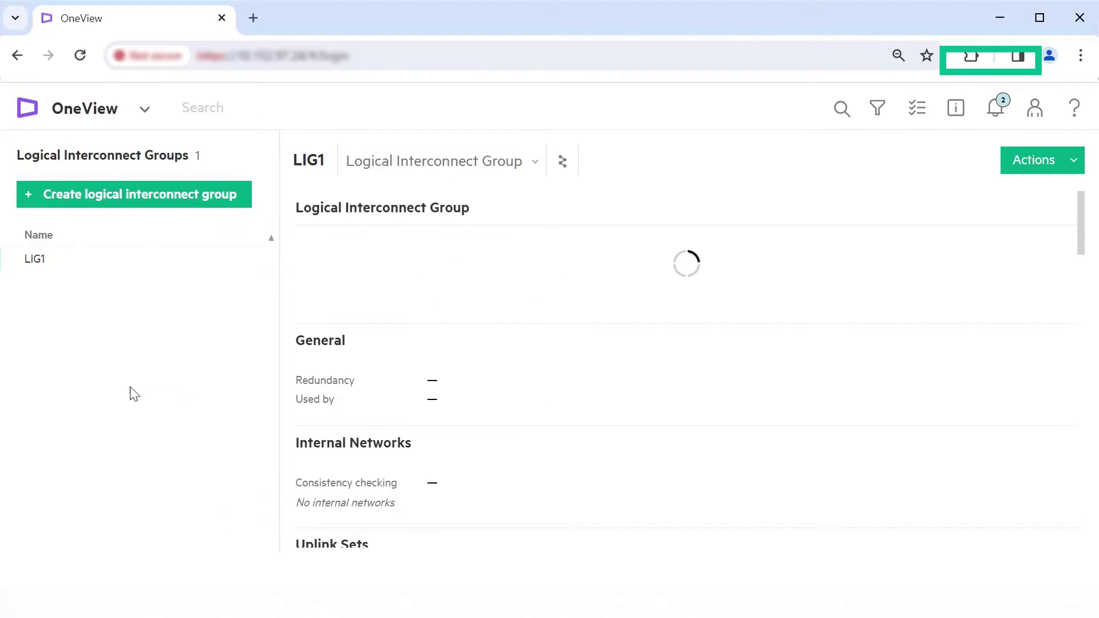
left_click(53, 259)
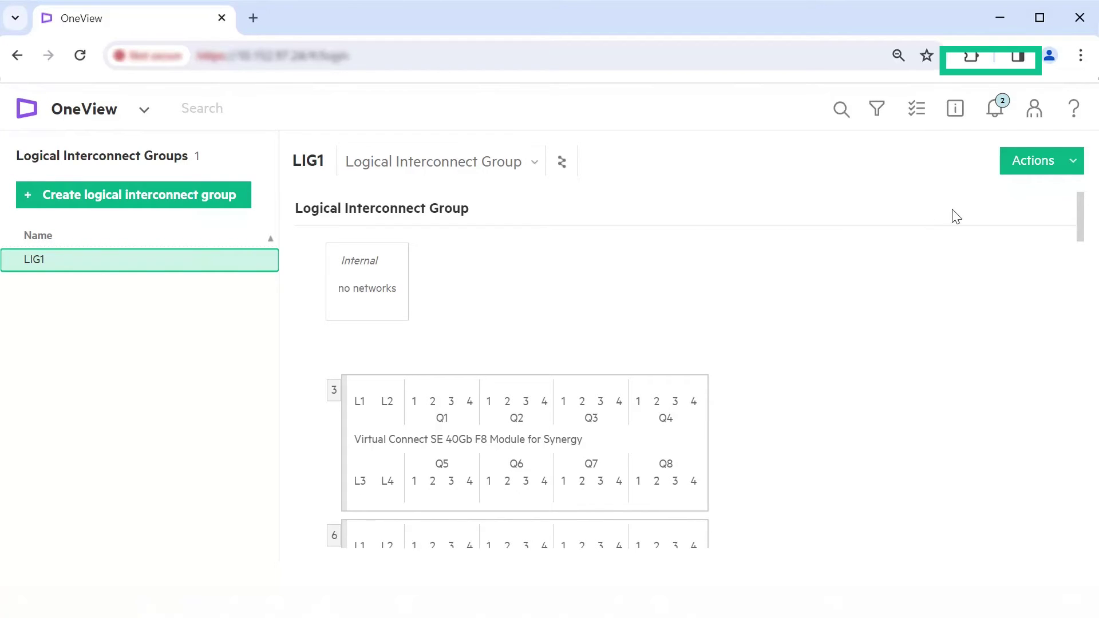
left_click(1057, 160)
left_click(1040, 233)
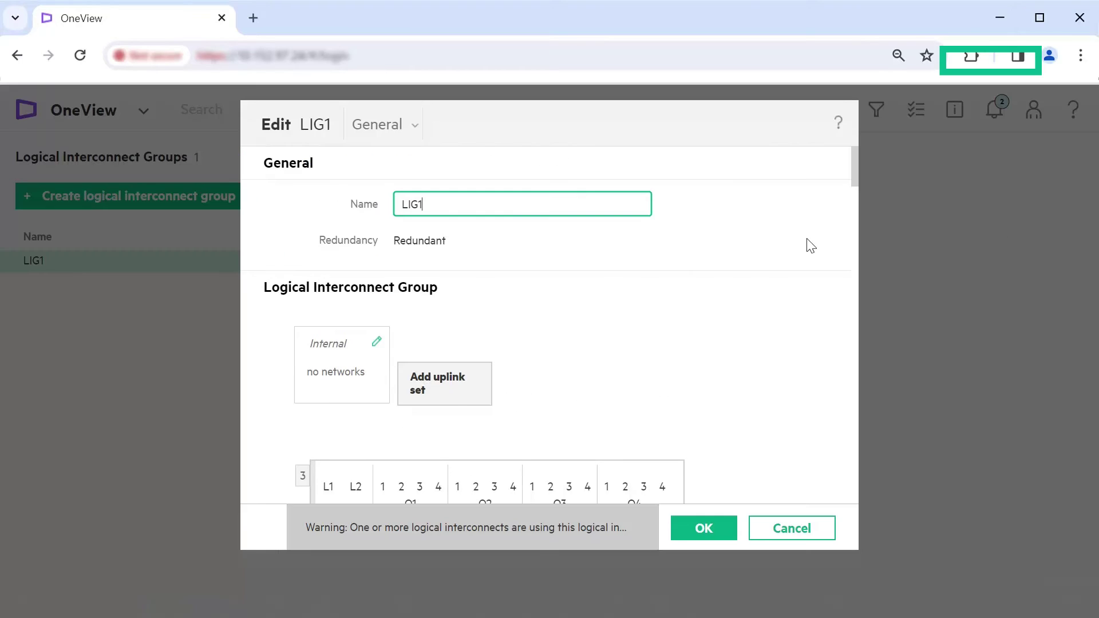
left_click(450, 390)
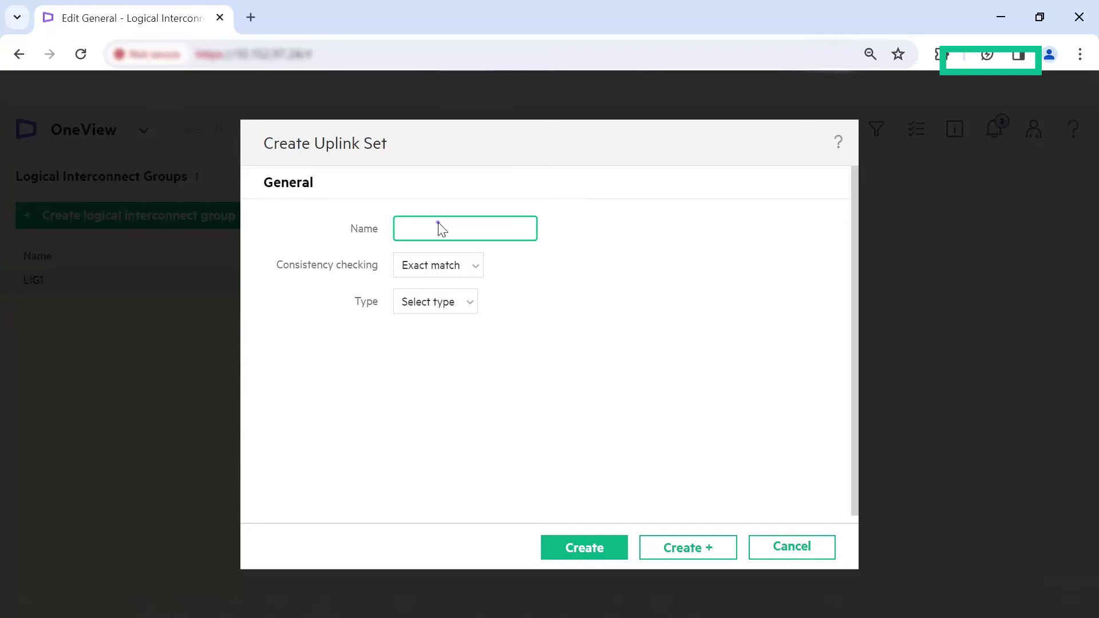
Step: Name the uplink set US1, make it Ethernet, and add network set NS1
type("US1")
left_click(469, 303)
left_click(441, 325)
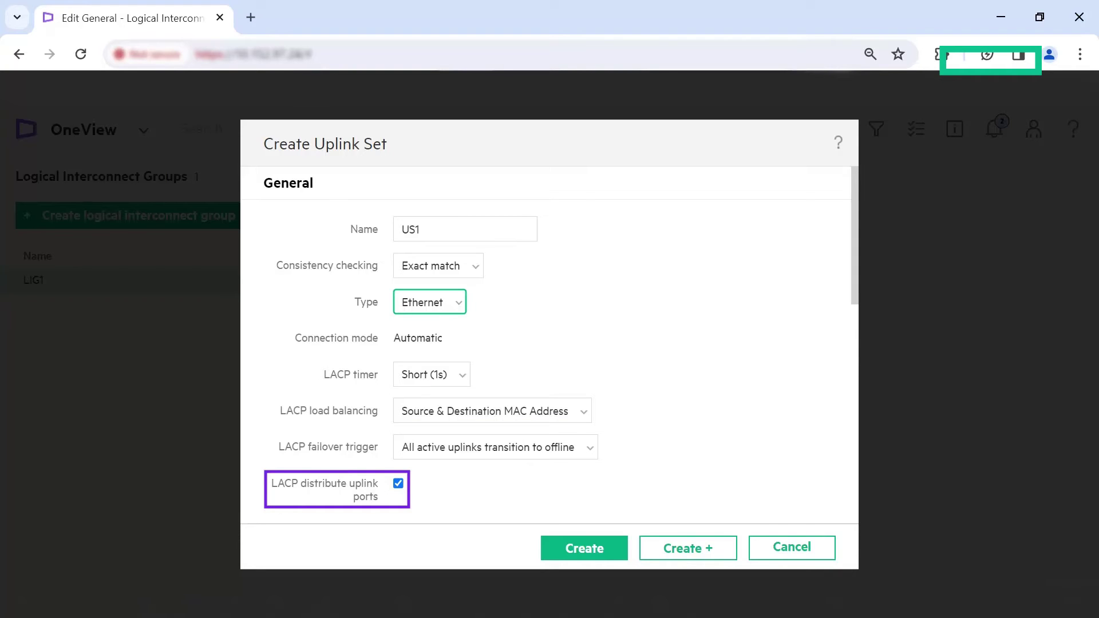
scroll(849, 410, "down", 5)
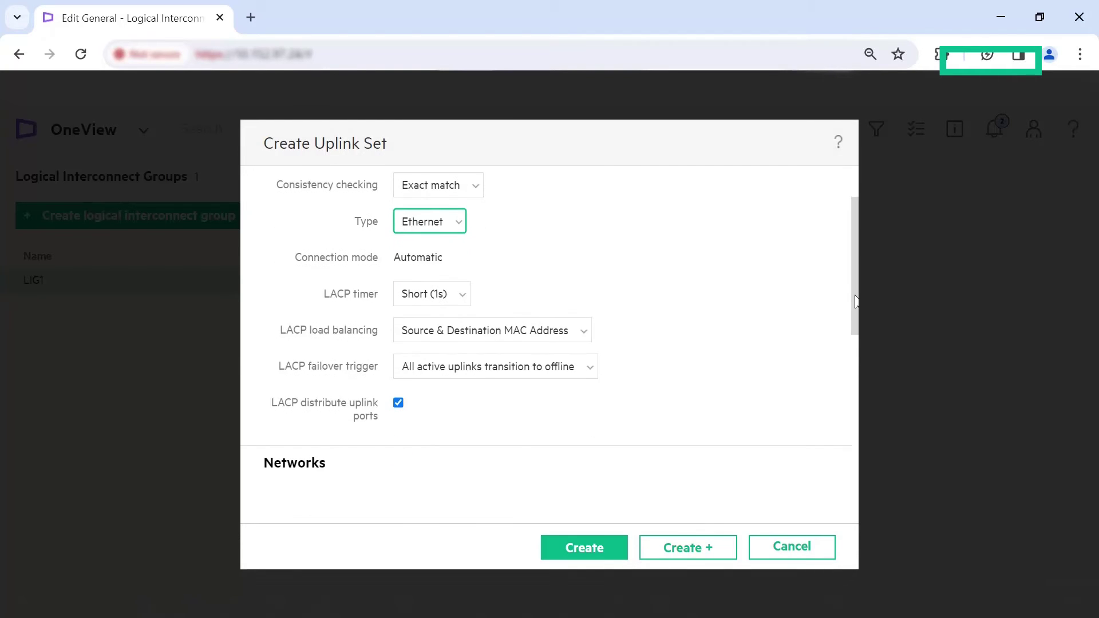
scroll(849, 410, "down", 2)
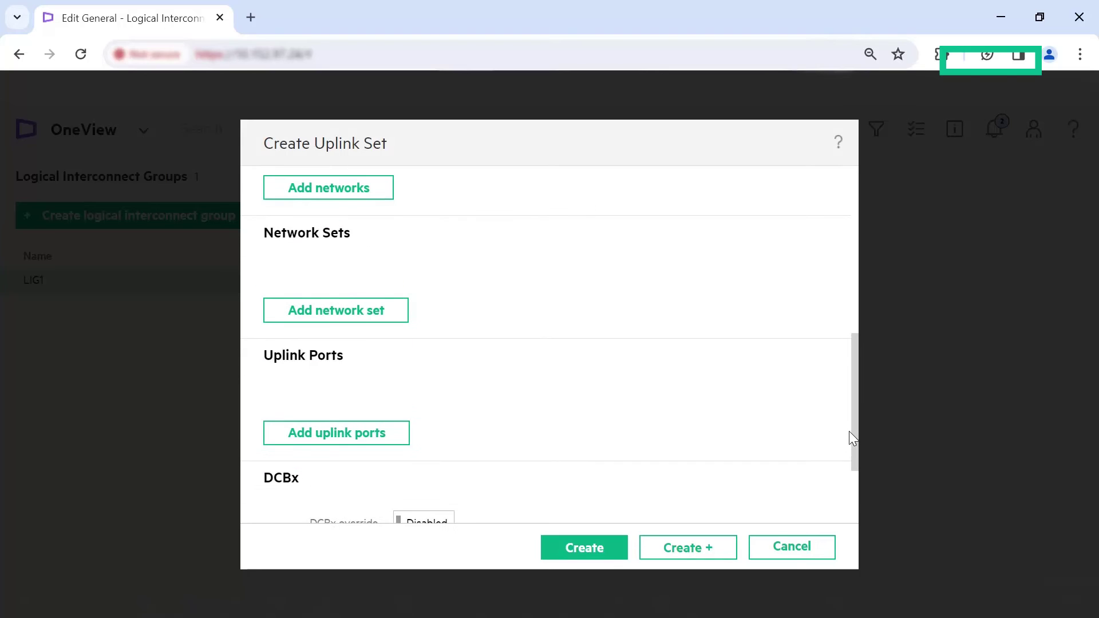
left_click(343, 309)
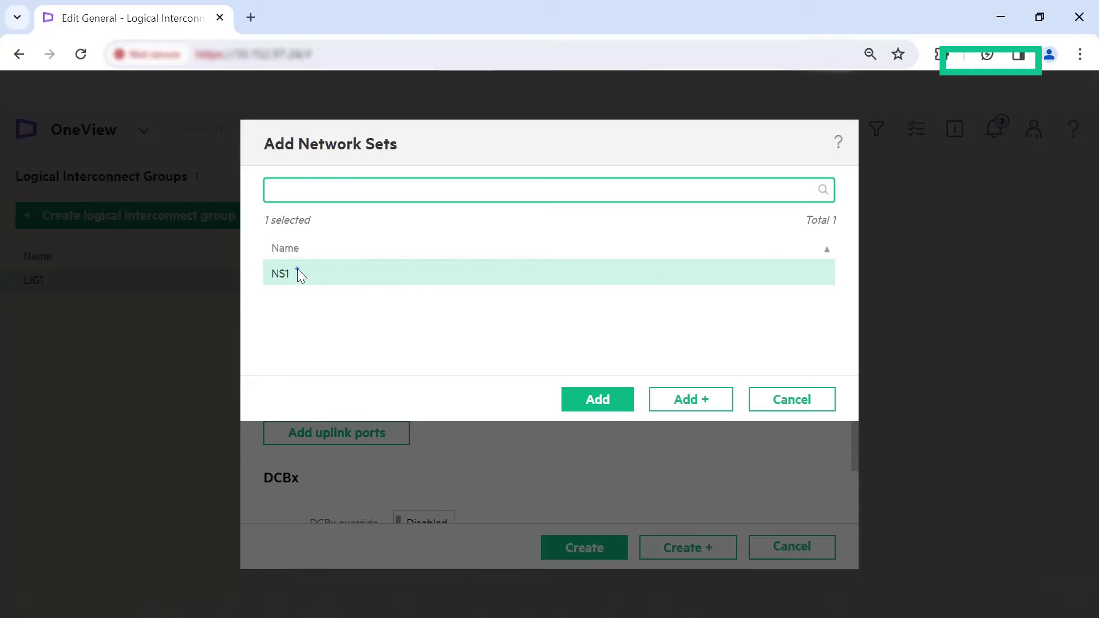
left_click(586, 393)
Step: Add uplink ports bay 3 Q1 and bay 6 Q1, create US1, and save LIG1
scroll(922, 389, "down", 3)
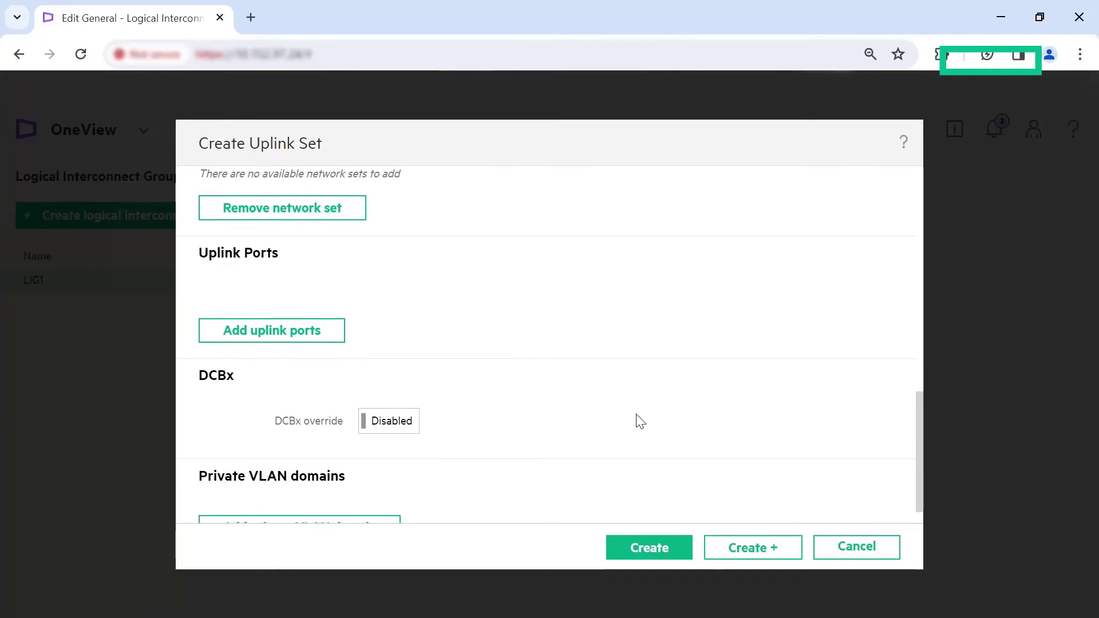
left_click(279, 333)
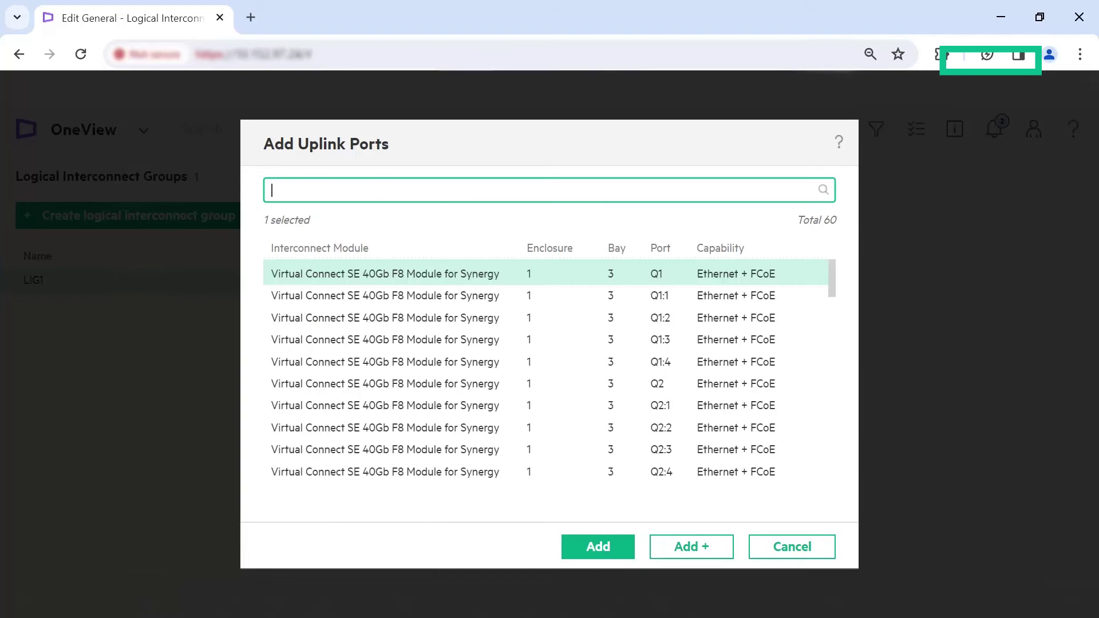
scroll(281, 338, "down", 10)
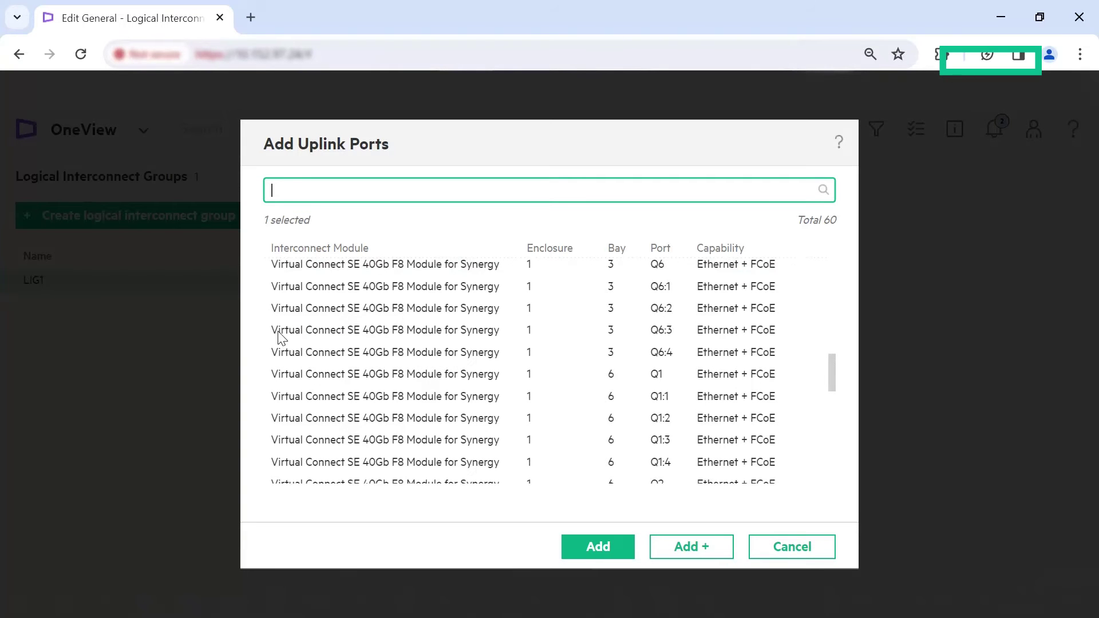
left_click(547, 378)
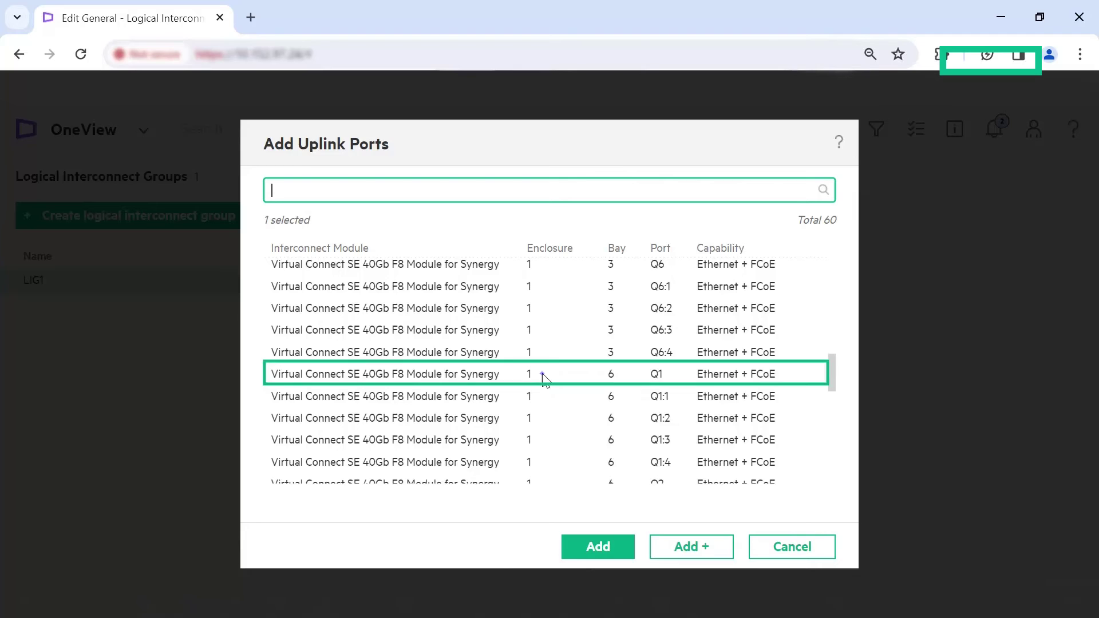
left_click(577, 544)
left_click(637, 545)
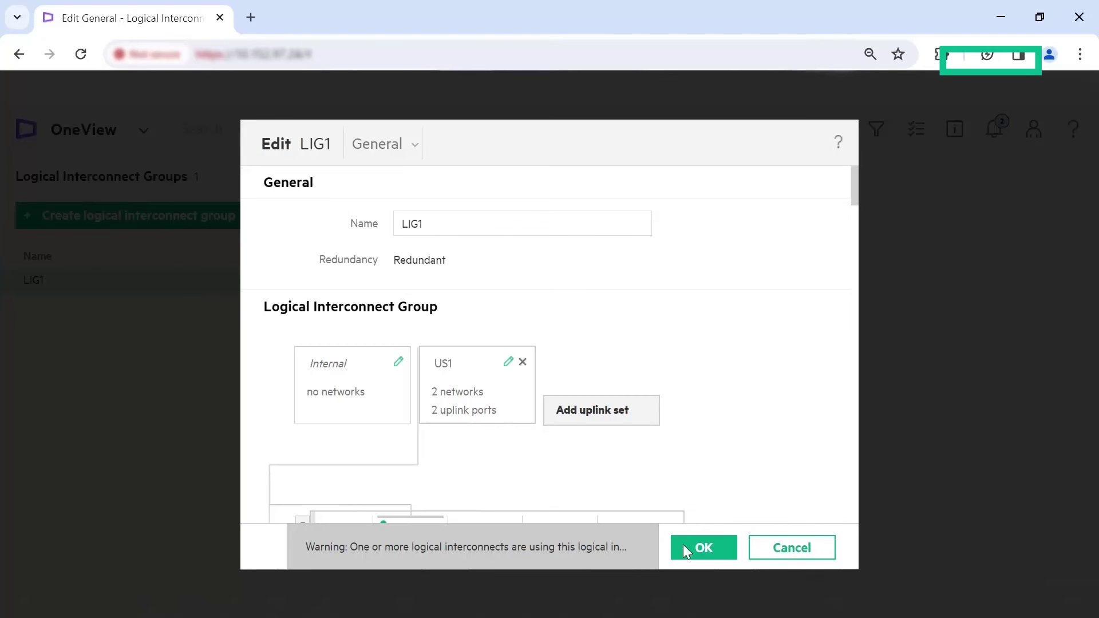
left_click(699, 544)
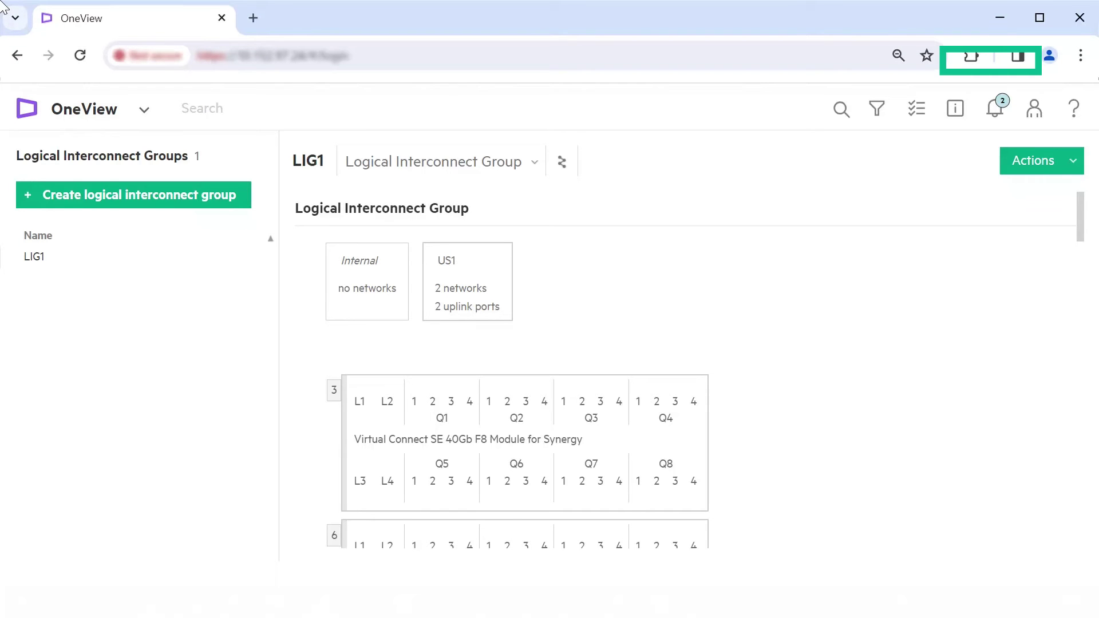
left_click(144, 109)
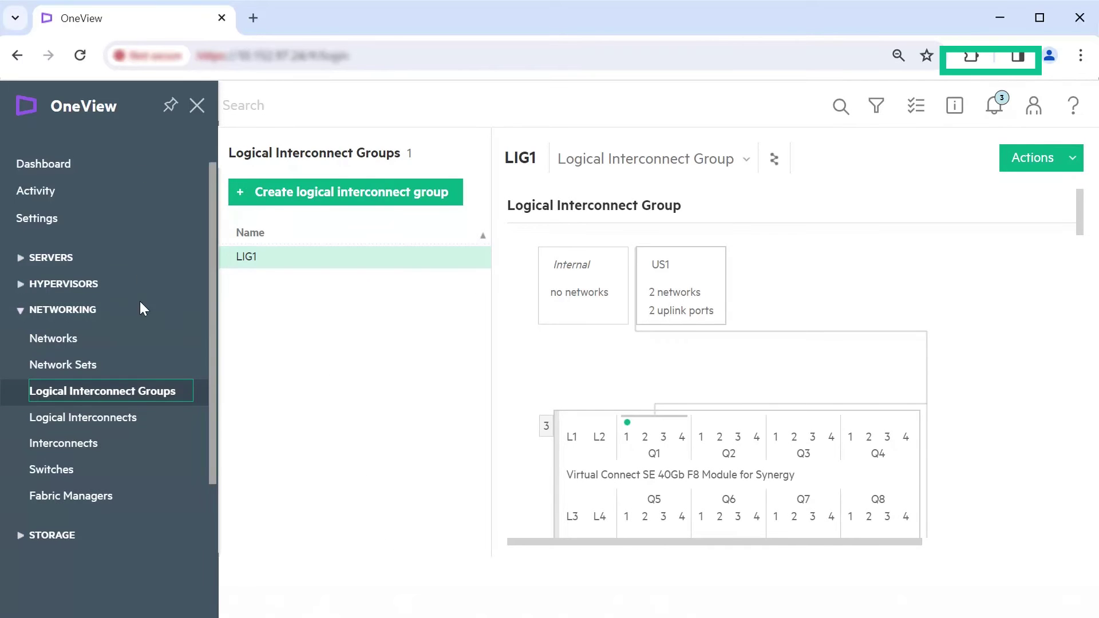
Step: Select LE1-LIG1 and start Update from group, reviewing the automatic updates list
left_click(139, 411)
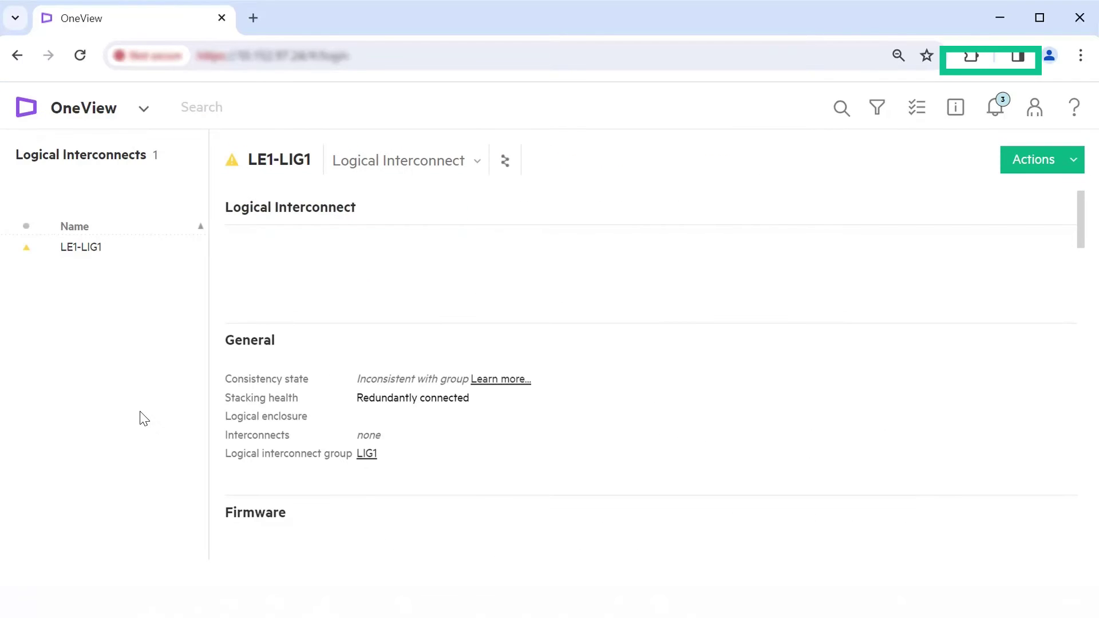
left_click(110, 247)
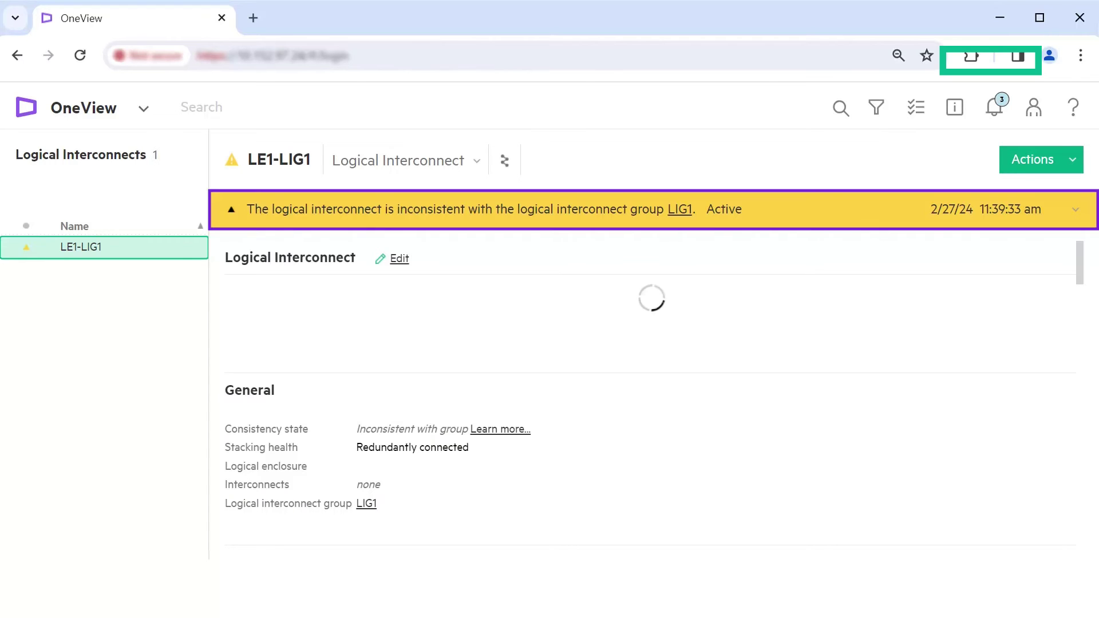
left_click(1075, 163)
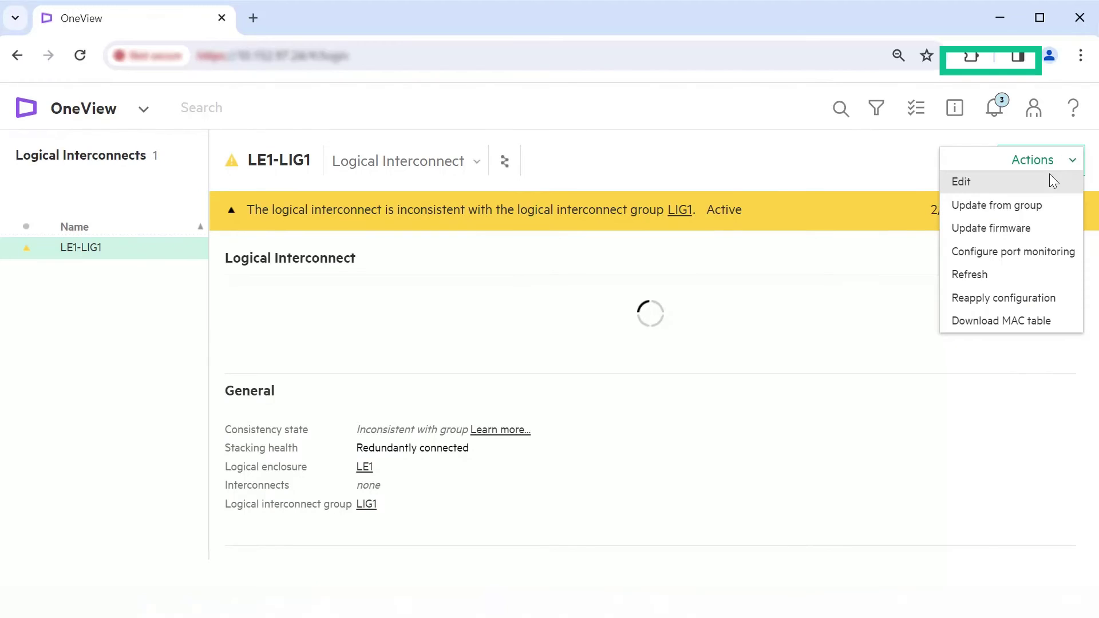
left_click(1048, 205)
left_click(224, 381)
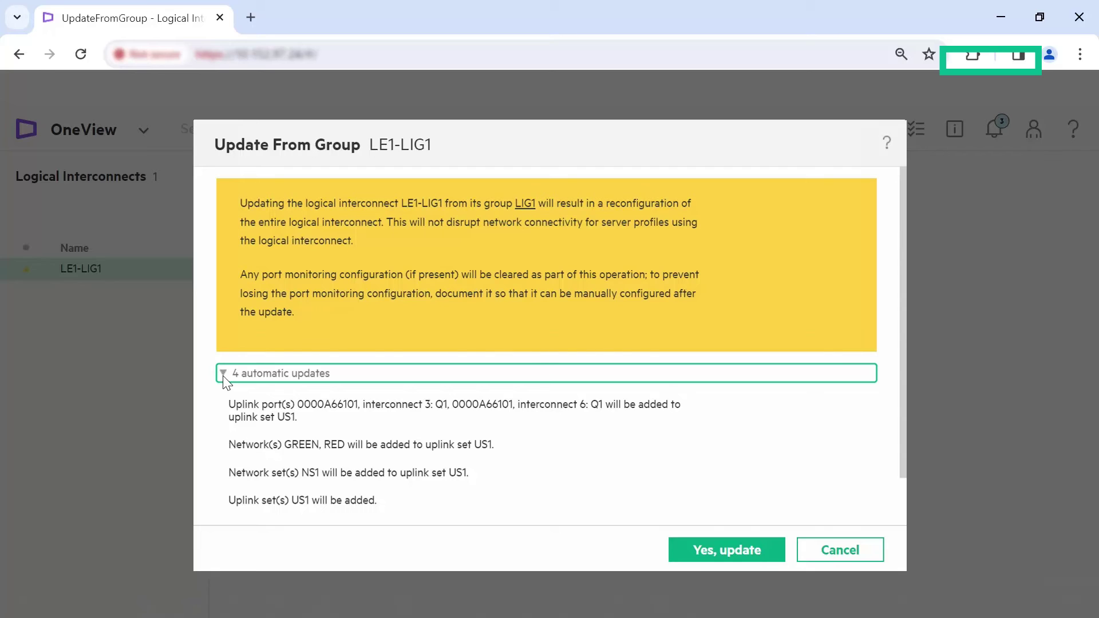
scroll(224, 381, "down", 1)
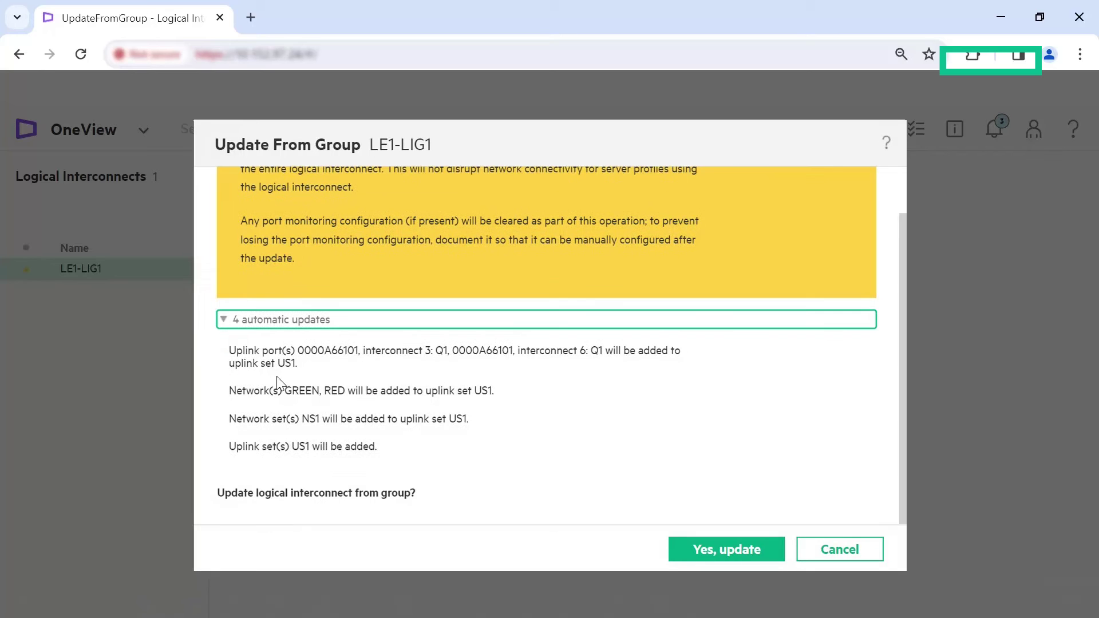
Step: Acknowledge and run the update from group, follow the task, and return to LE1-LIG1
left_click(682, 546)
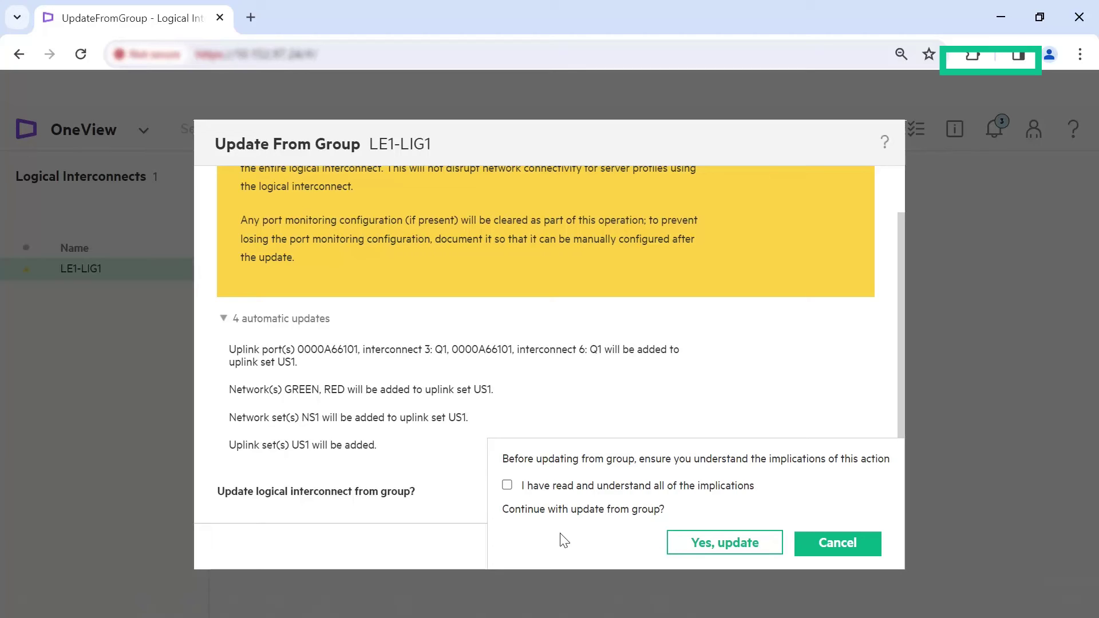
left_click(507, 486)
left_click(766, 543)
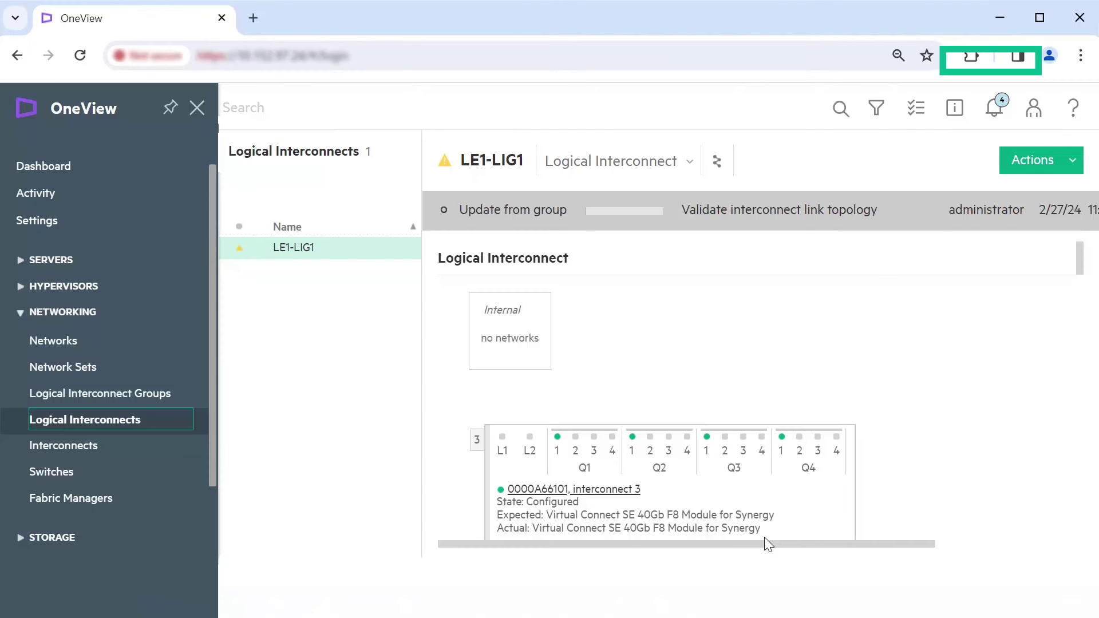
left_click(47, 189)
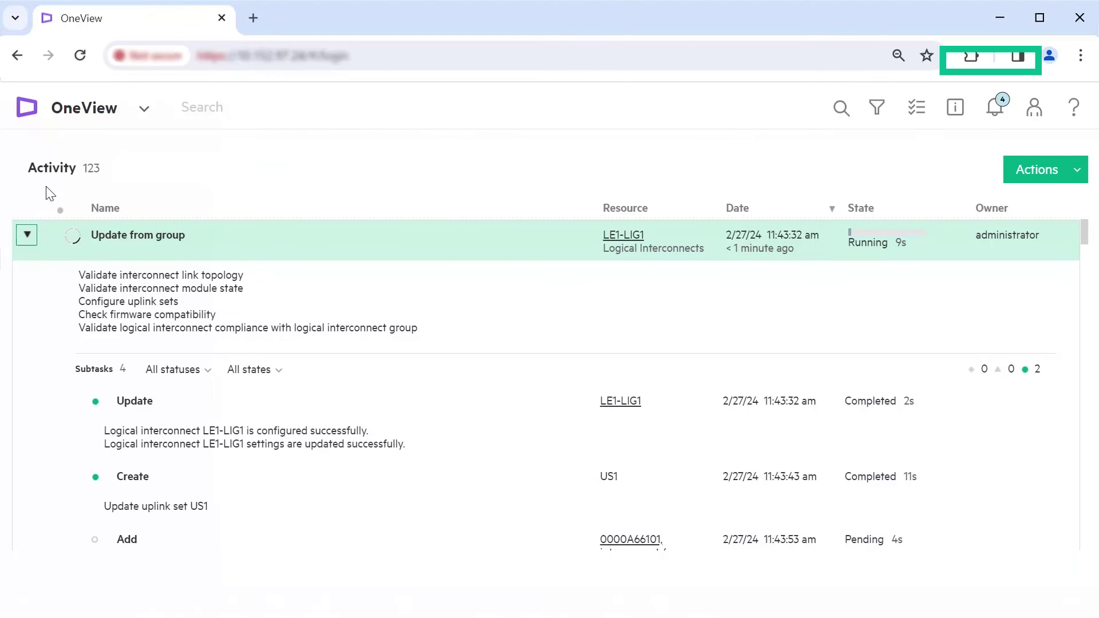
left_click(144, 108)
left_click(145, 414)
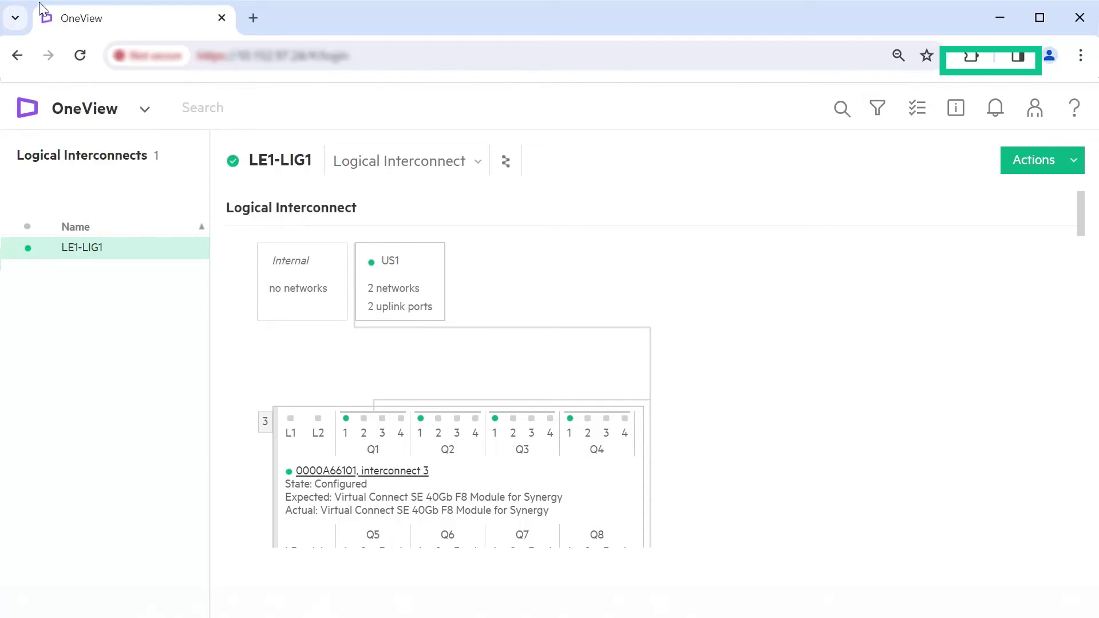
Step: Edit PT1's Connections section, keeping Minimum match consistency checking
left_click(145, 108)
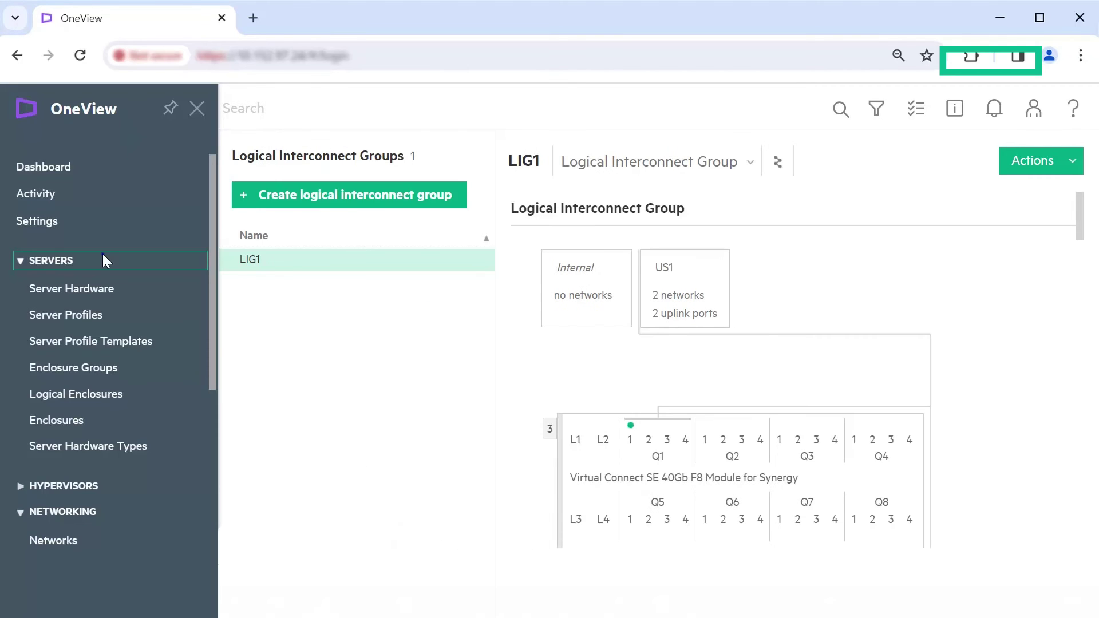
left_click(159, 337)
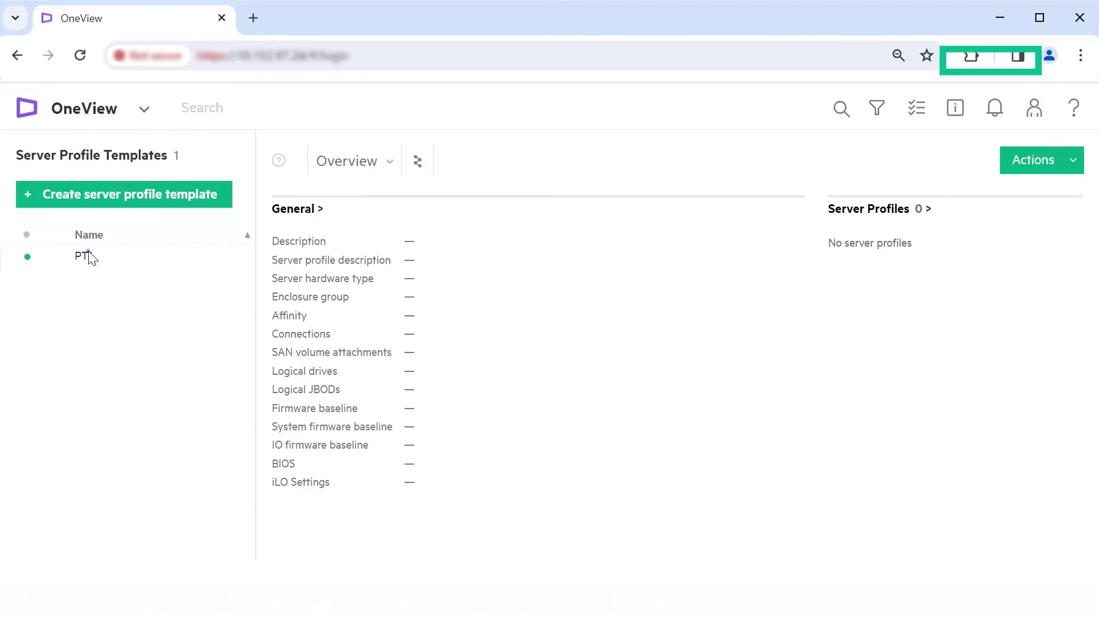
left_click(88, 255)
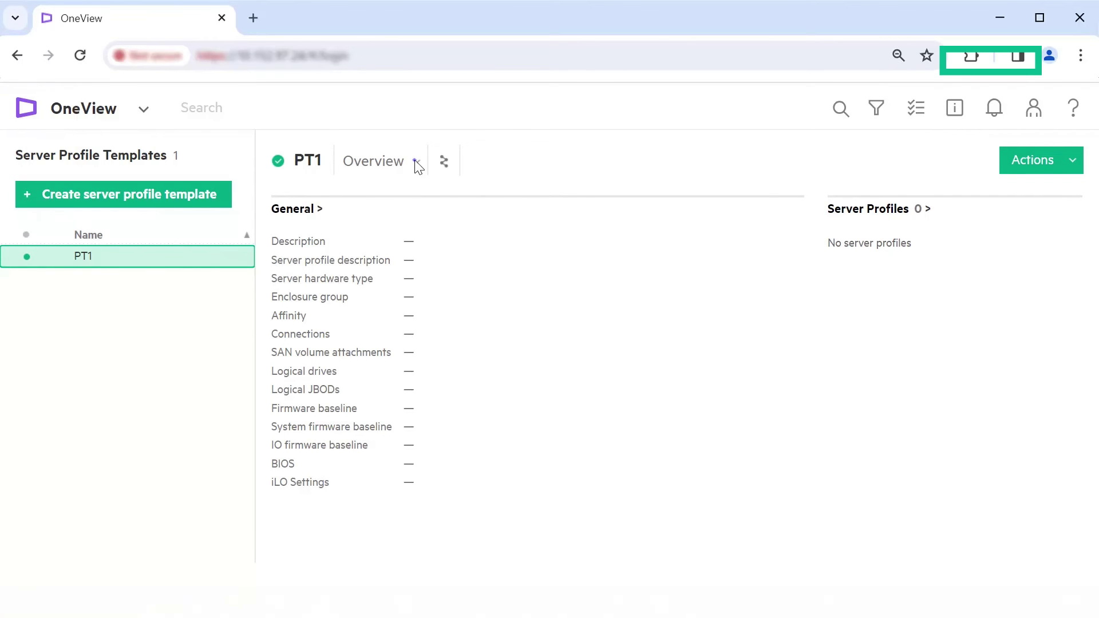
left_click(418, 163)
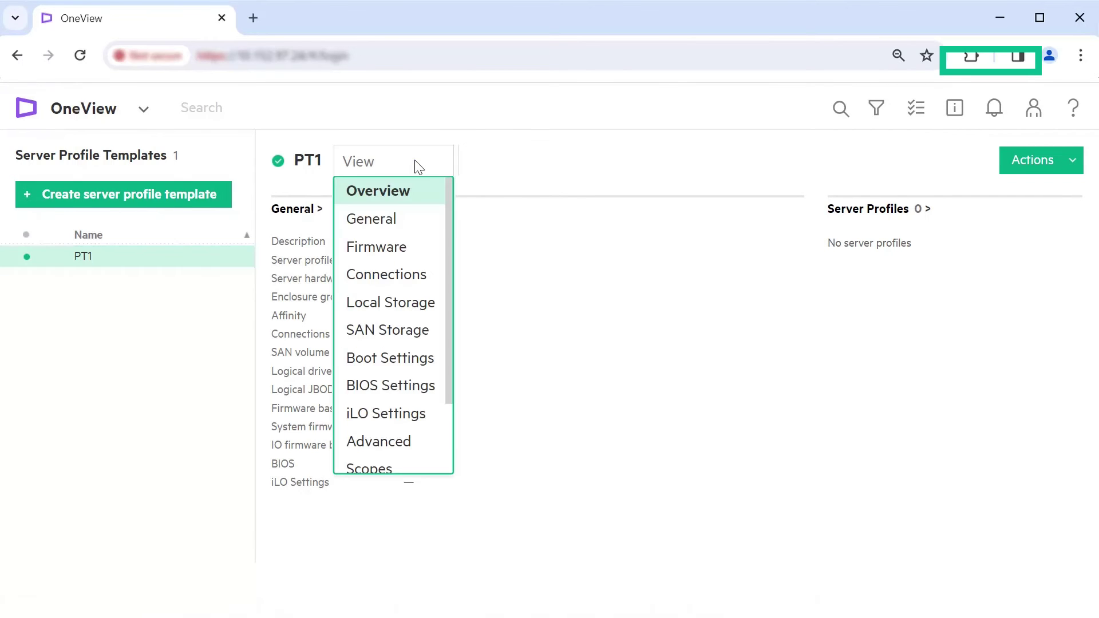
left_click(431, 275)
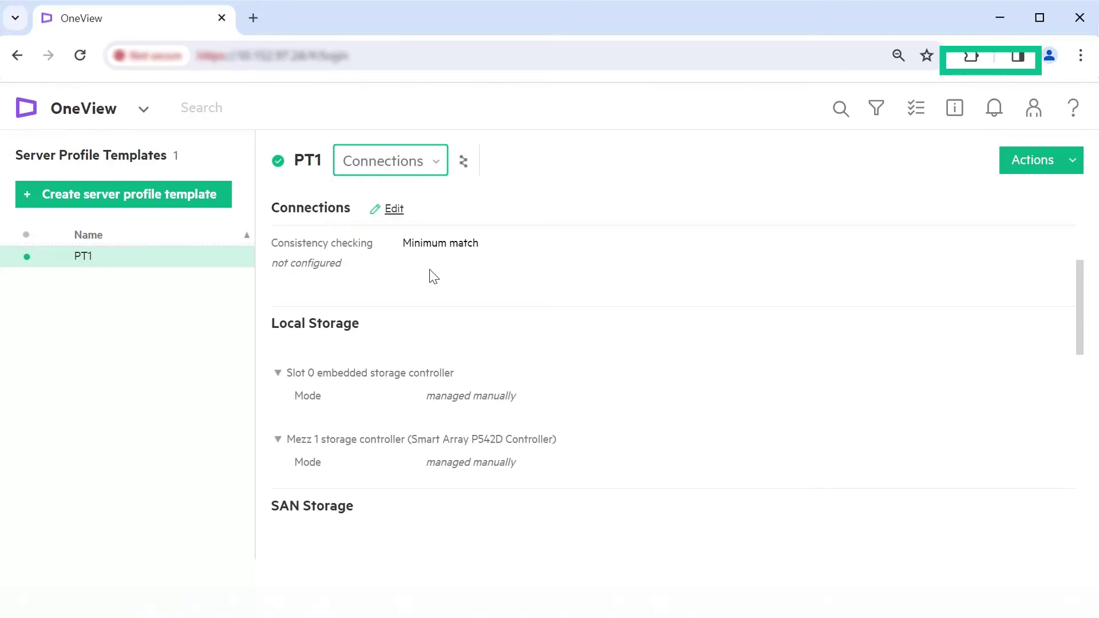
left_click(393, 209)
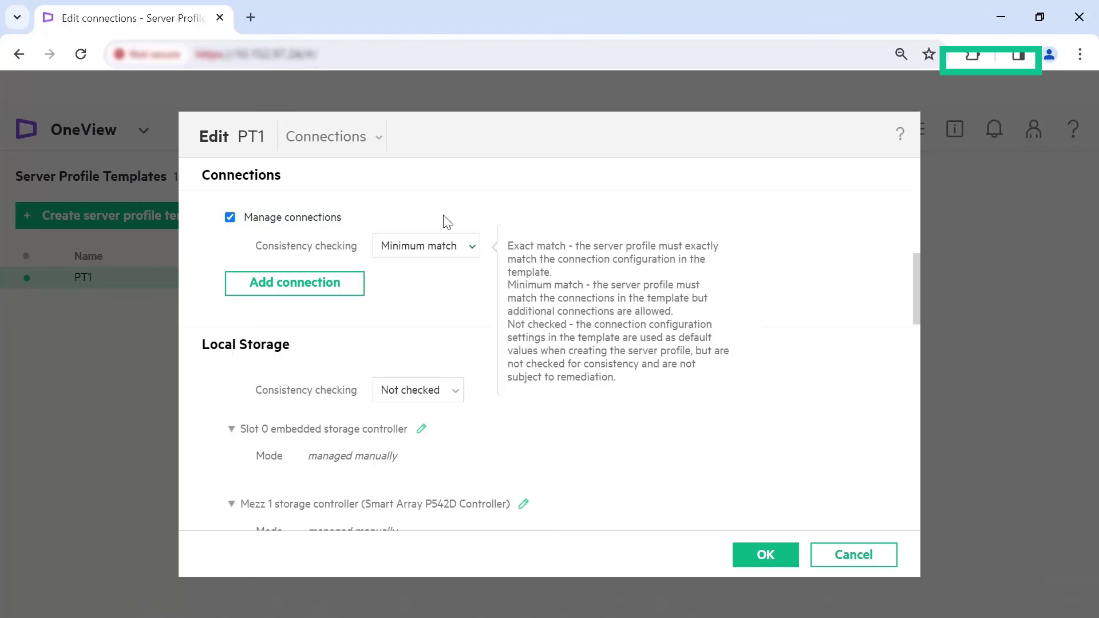
left_click(458, 247)
left_click(458, 245)
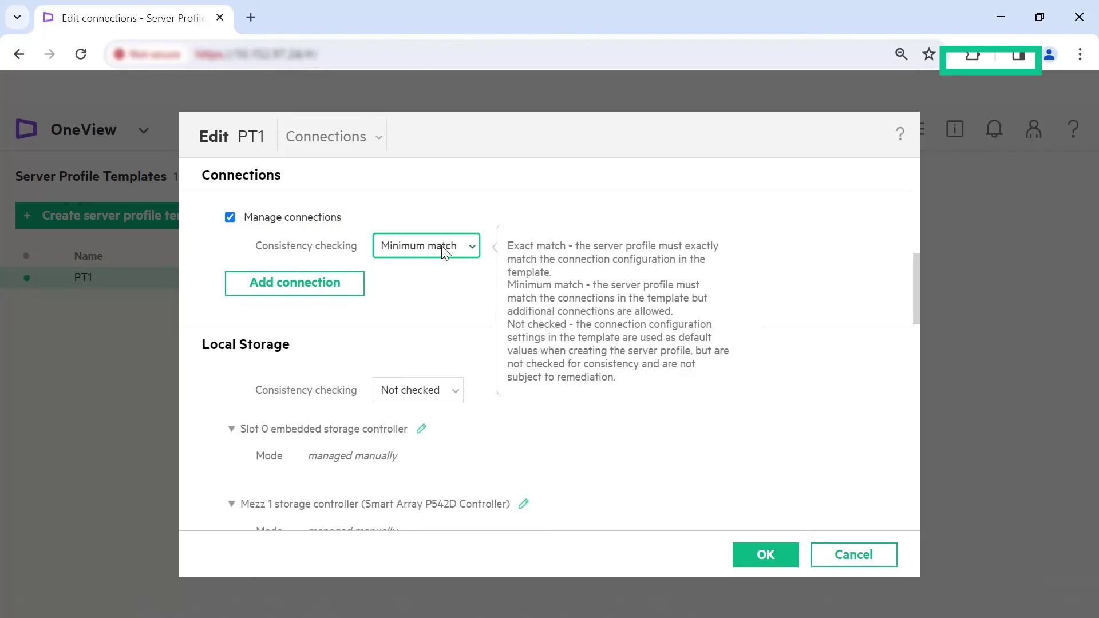
Step: Add an Ethernet connection named 'Connection 1' using network set NS1
left_click(348, 283)
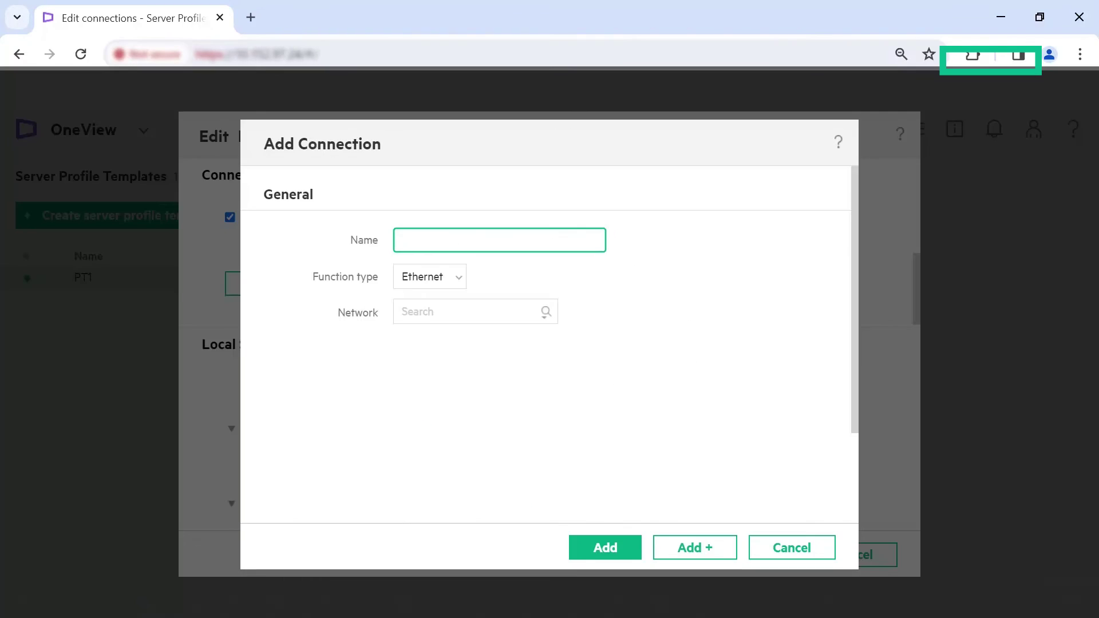
type("Connection 1")
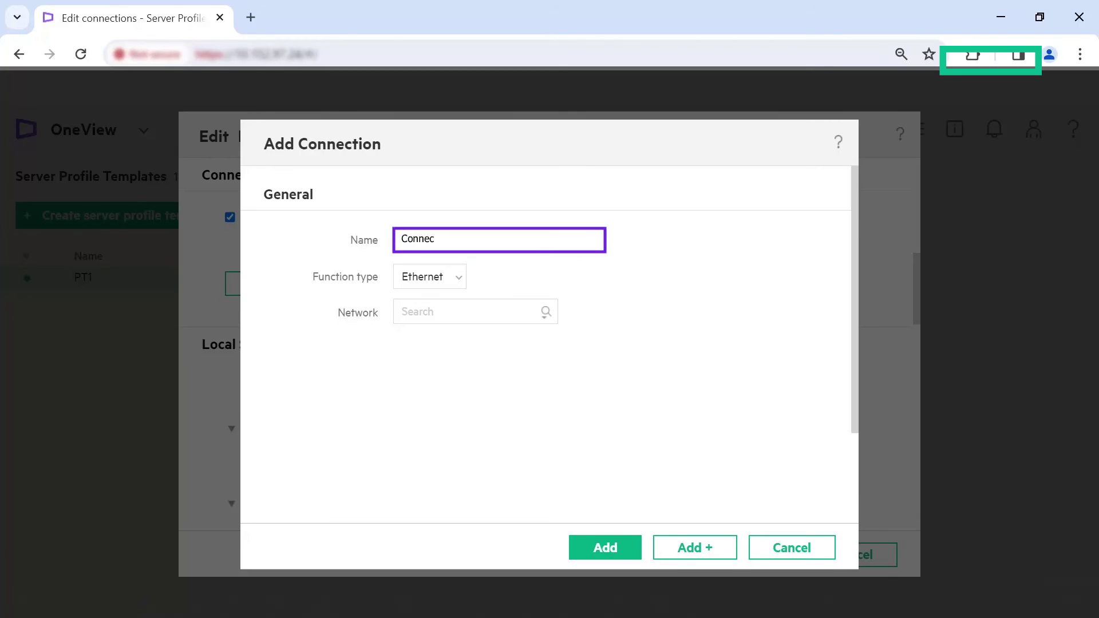
left_click(447, 281)
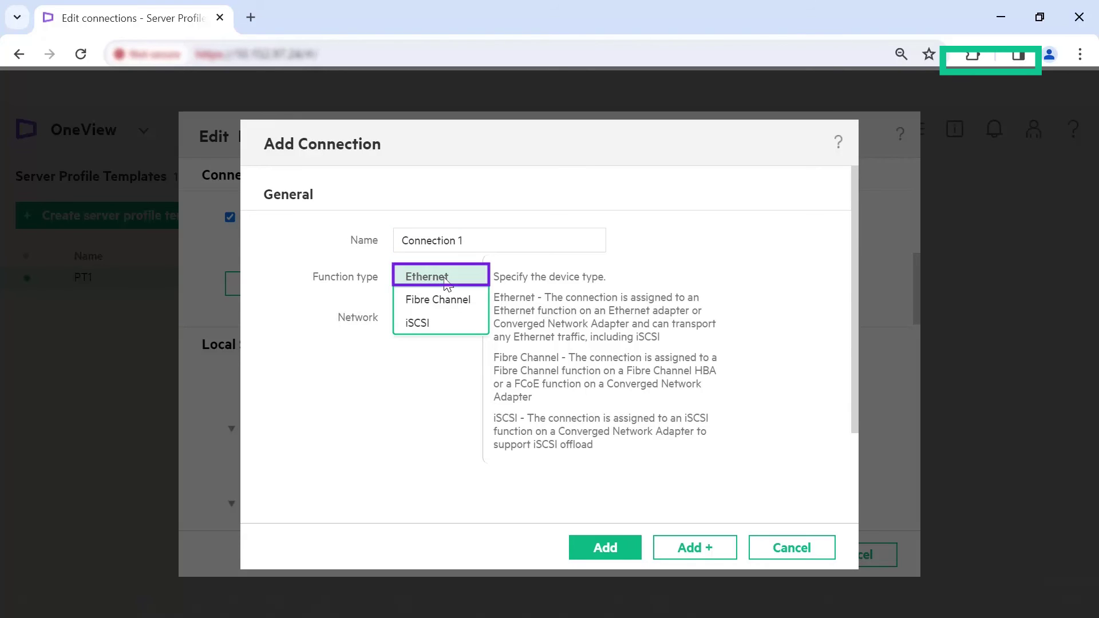
left_click(447, 279)
left_click(545, 315)
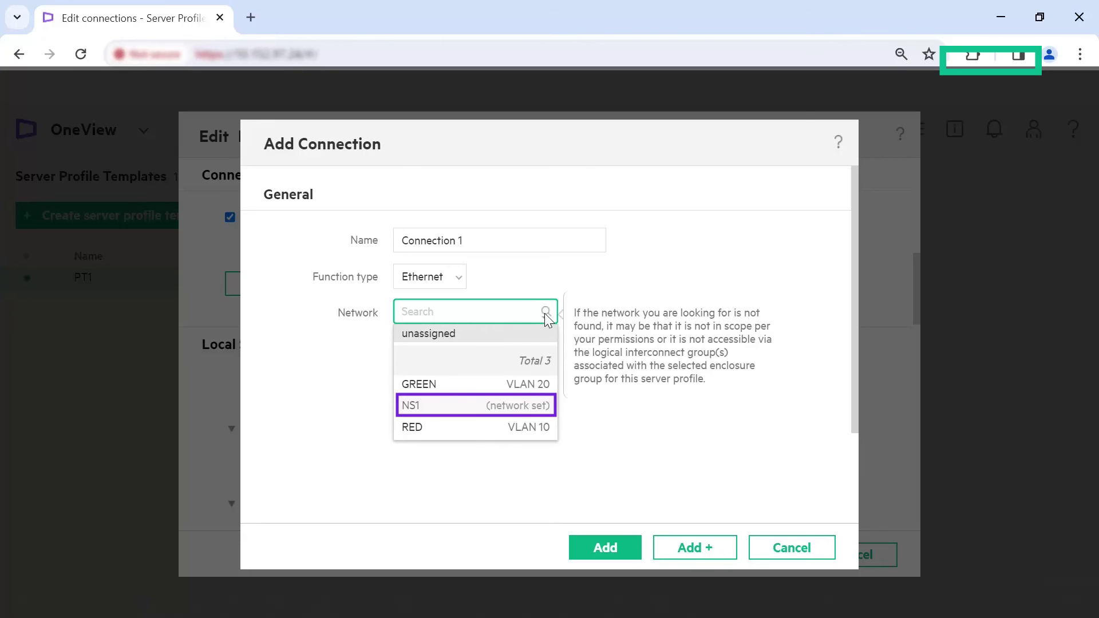
key("Down")
key("Down")
key("Return")
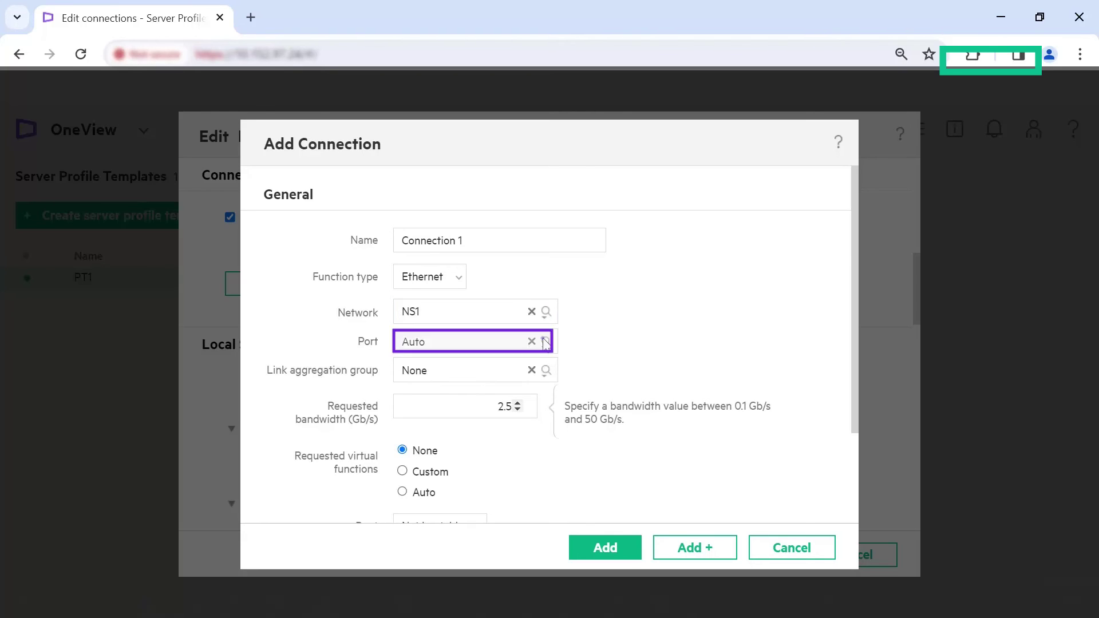
Step: Put the connection in LAG1, keep it not bootable, and add it to PT1
key("Tab")
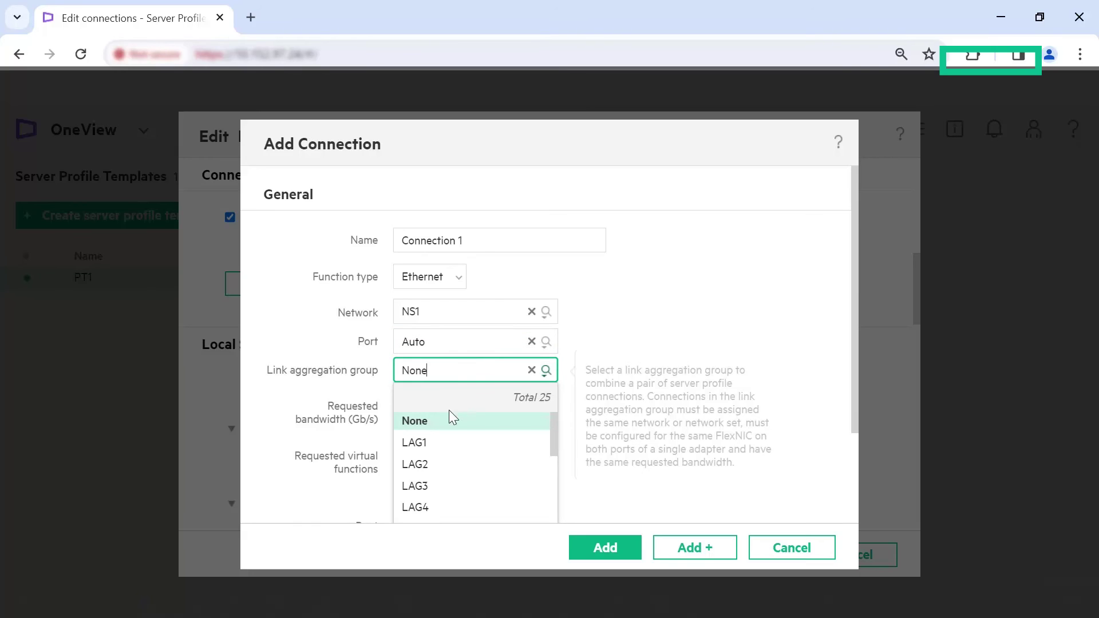
key("Down")
key("Return")
key("Tab")
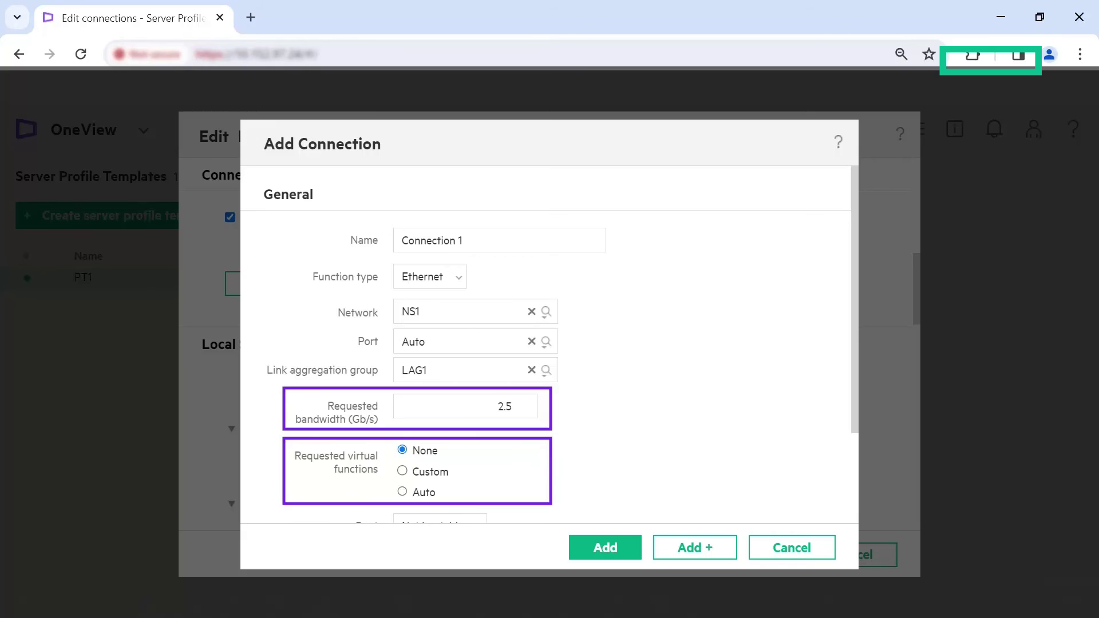
scroll(459, 449, "down", 2)
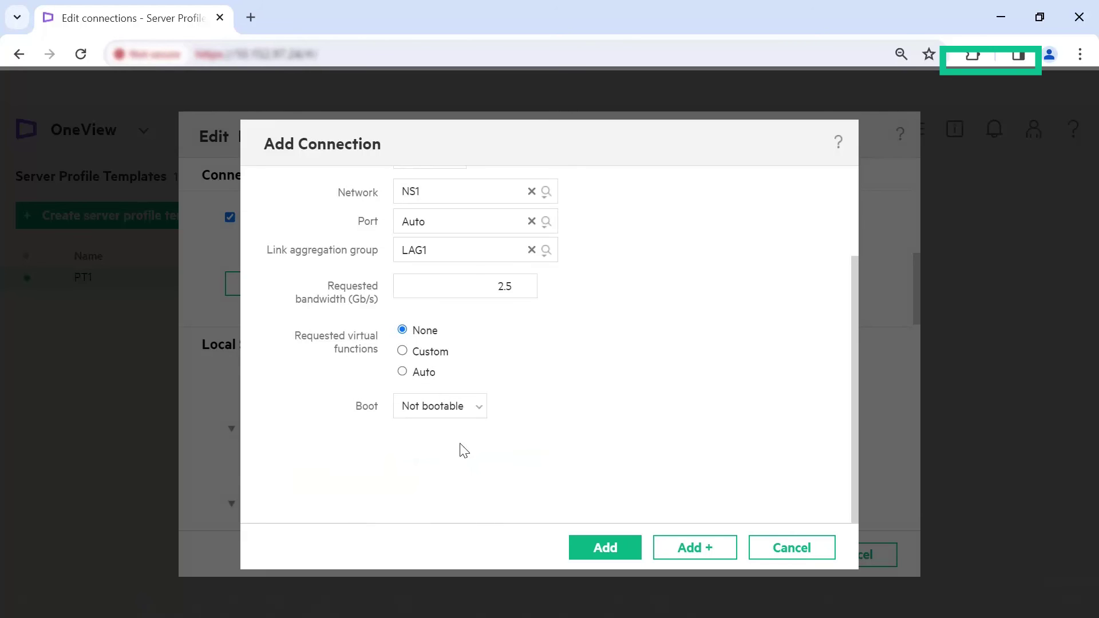
left_click(475, 405)
left_click(475, 404)
left_click(598, 544)
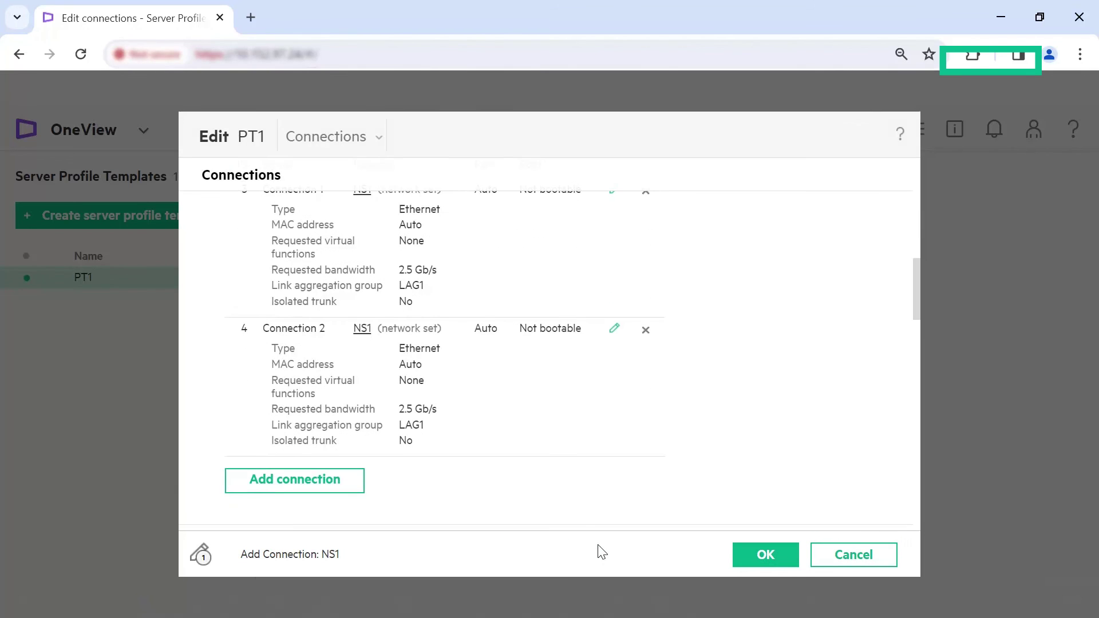
Step: Save PT1's connection changes and start a server profile from PT1
left_click(764, 555)
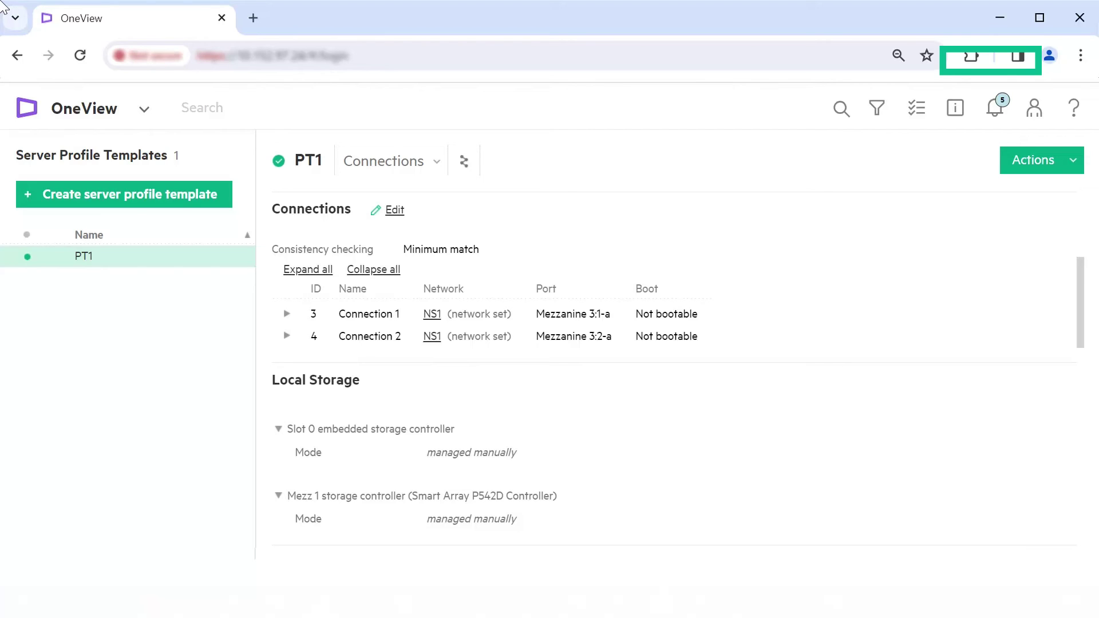
left_click(131, 257)
left_click(1071, 165)
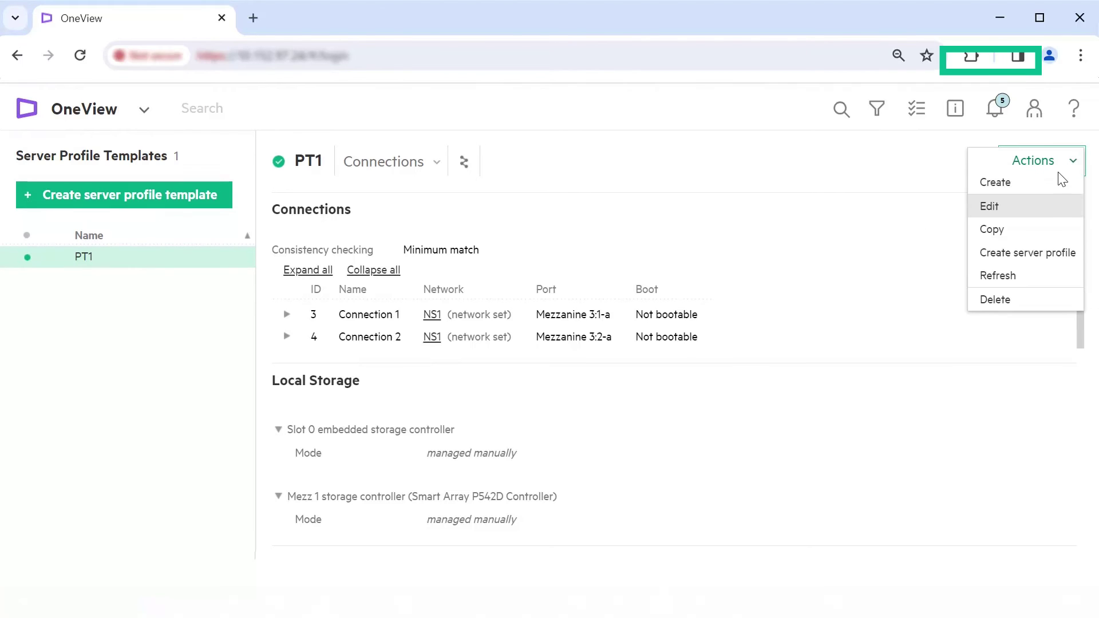
left_click(1055, 253)
Step: Create server profile Profile1 on server hardware 0000A66101, bay 5
left_click(406, 217)
type("Profile1")
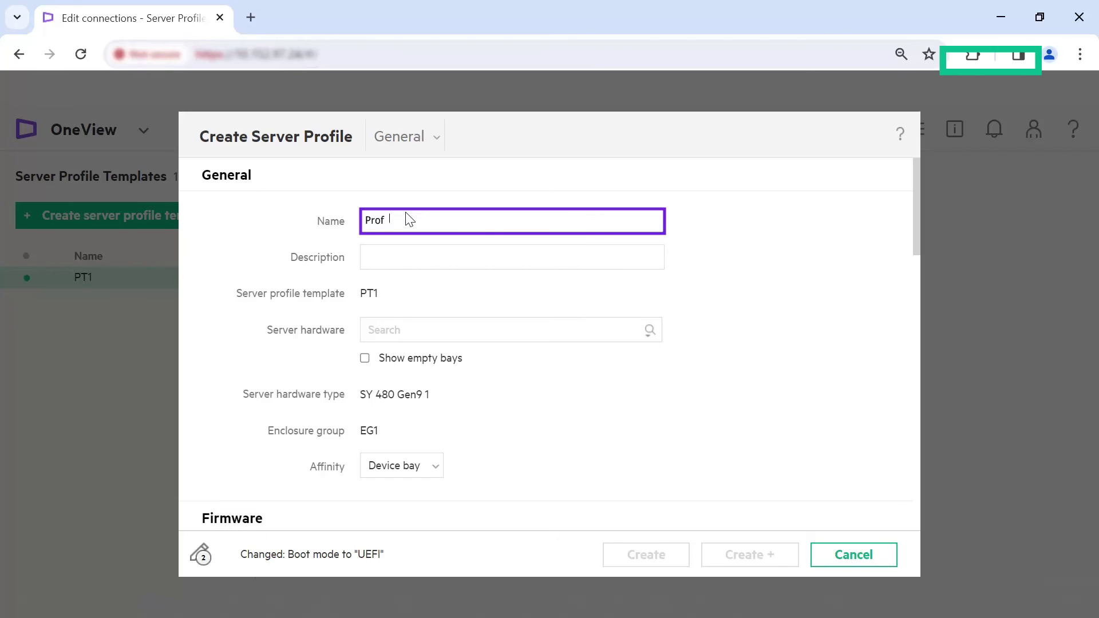
left_click(649, 338)
key("Down")
key("Return")
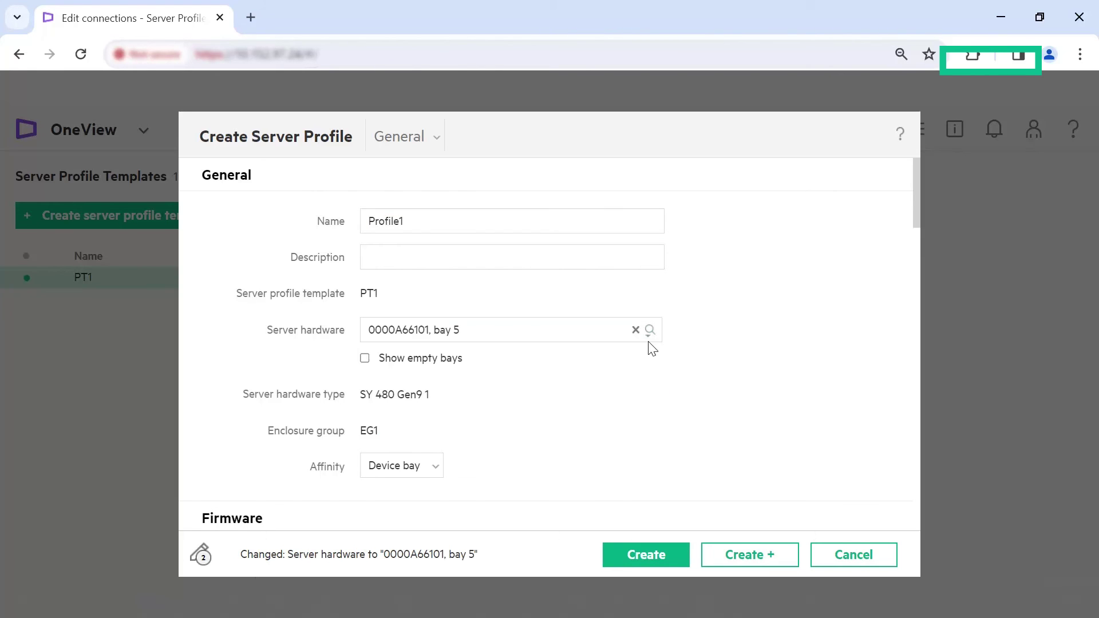
left_click(616, 547)
left_click(143, 110)
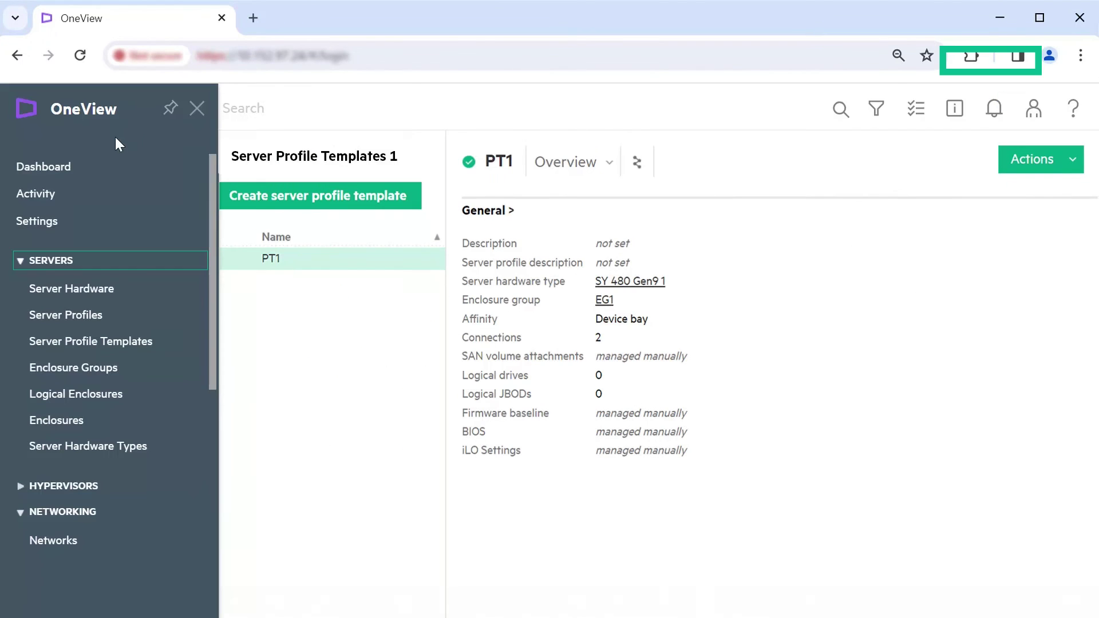
Step: Go to the Server Profiles list to view Profile1's overview
left_click(106, 309)
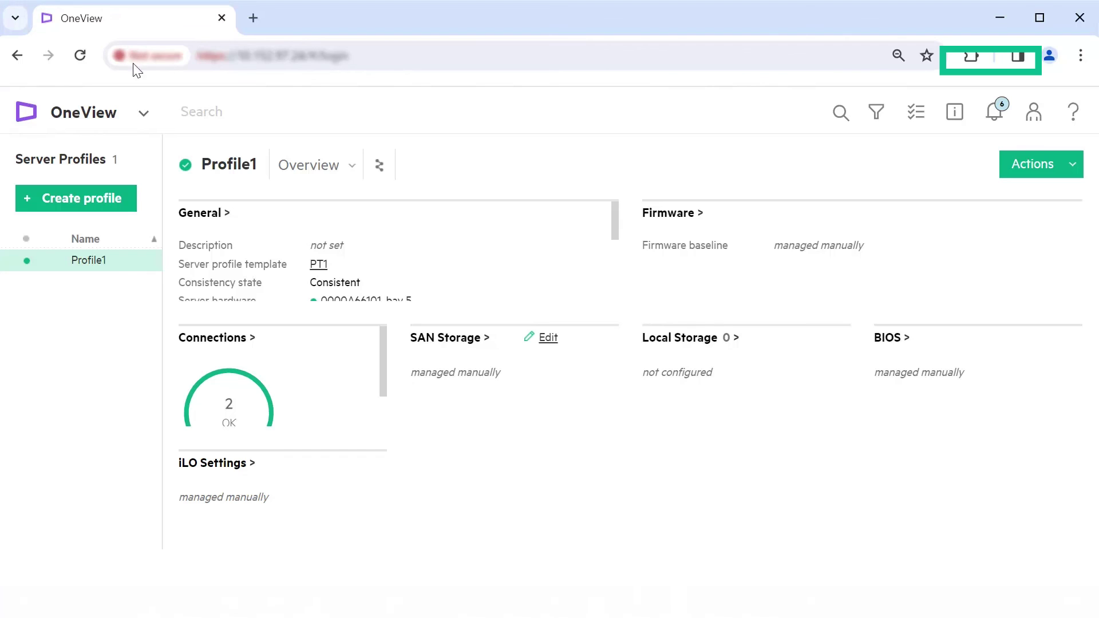
Step: Edit network set NS1 to include the BLUE network and save it
left_click(143, 112)
left_click(99, 565)
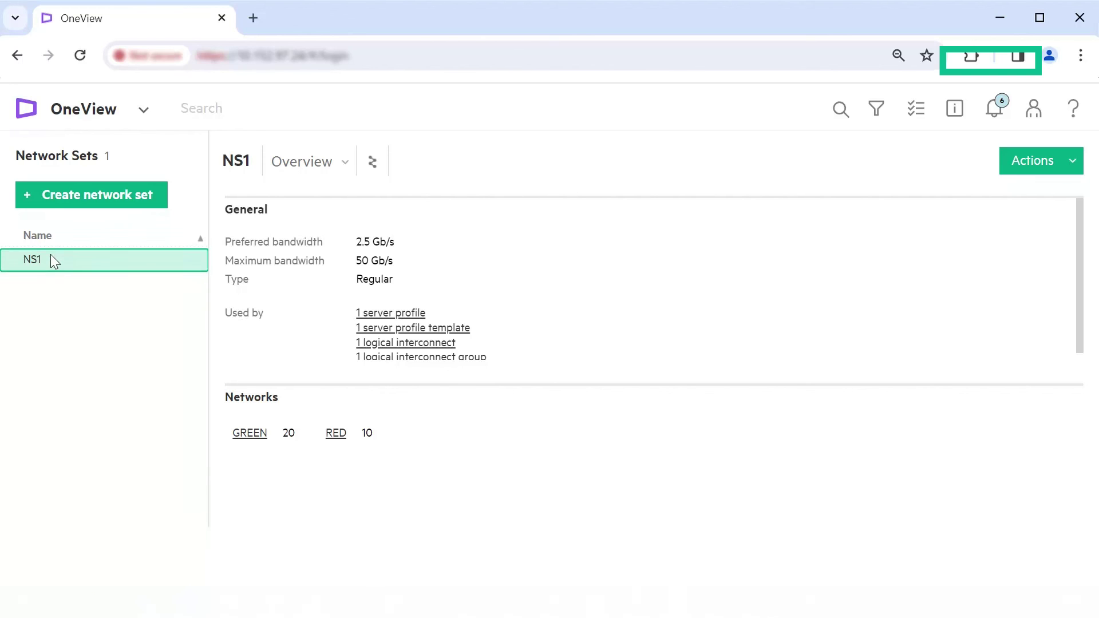
left_click(1070, 156)
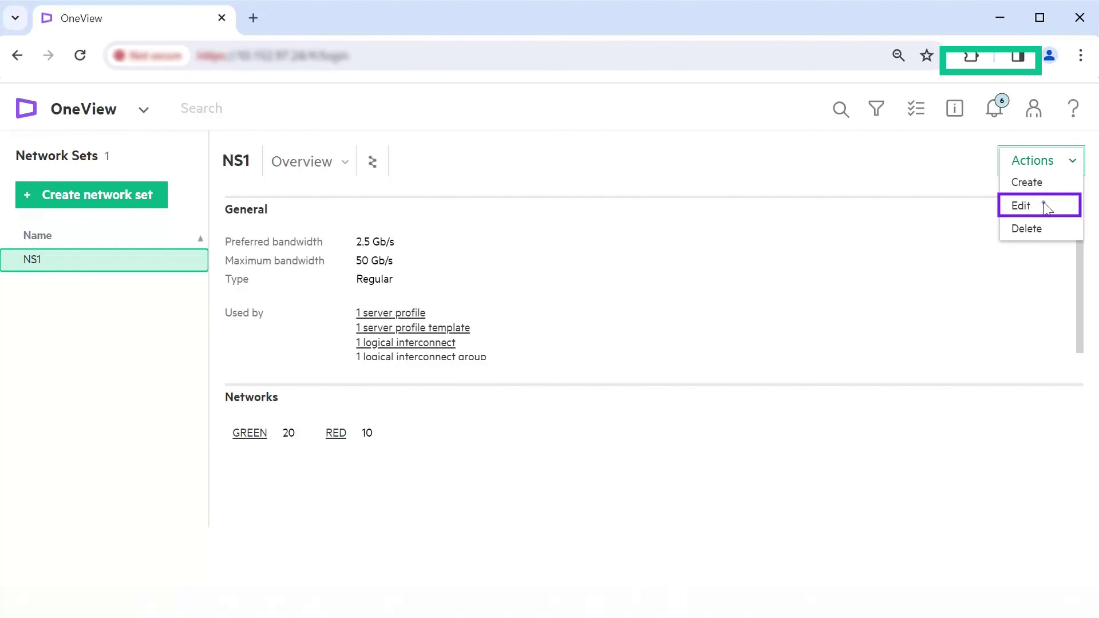
left_click(1022, 208)
scroll(640, 441, "down", 1)
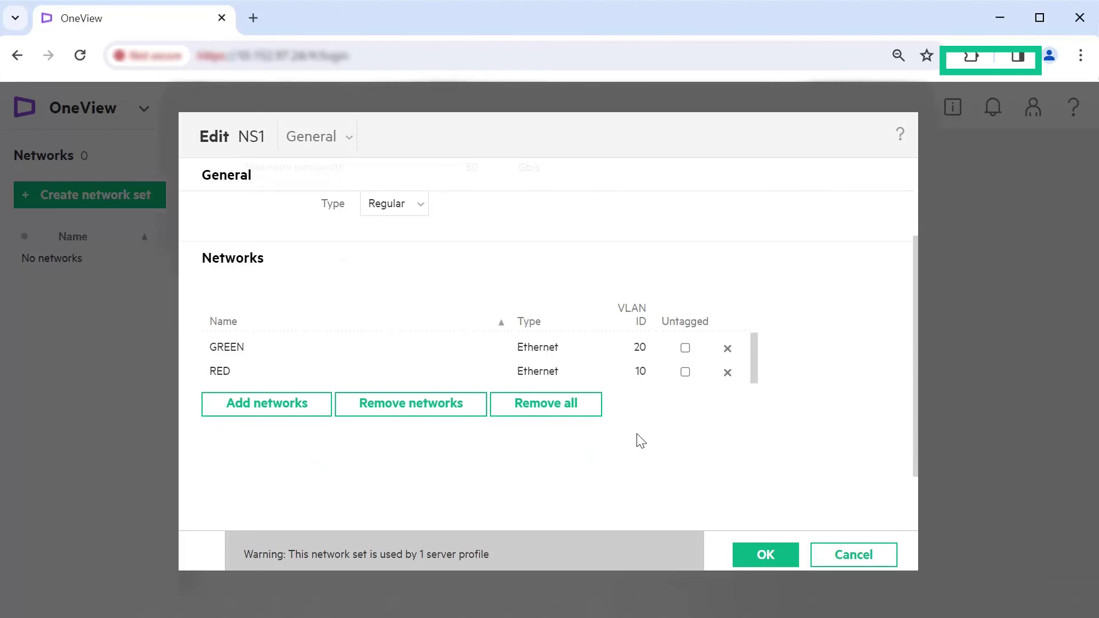
left_click(313, 403)
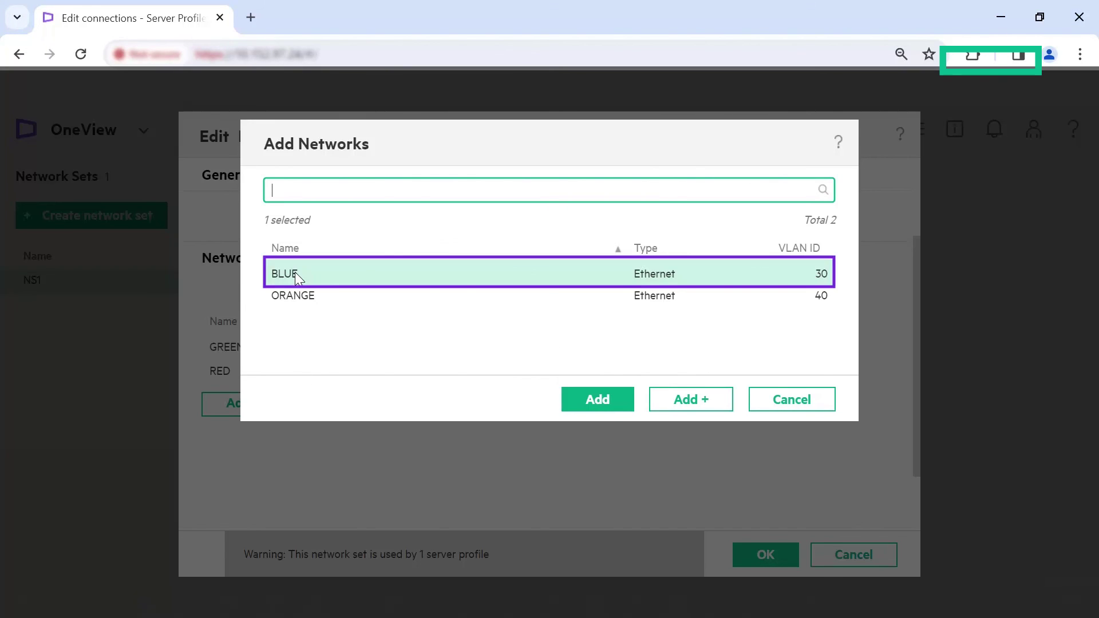
left_click(596, 397)
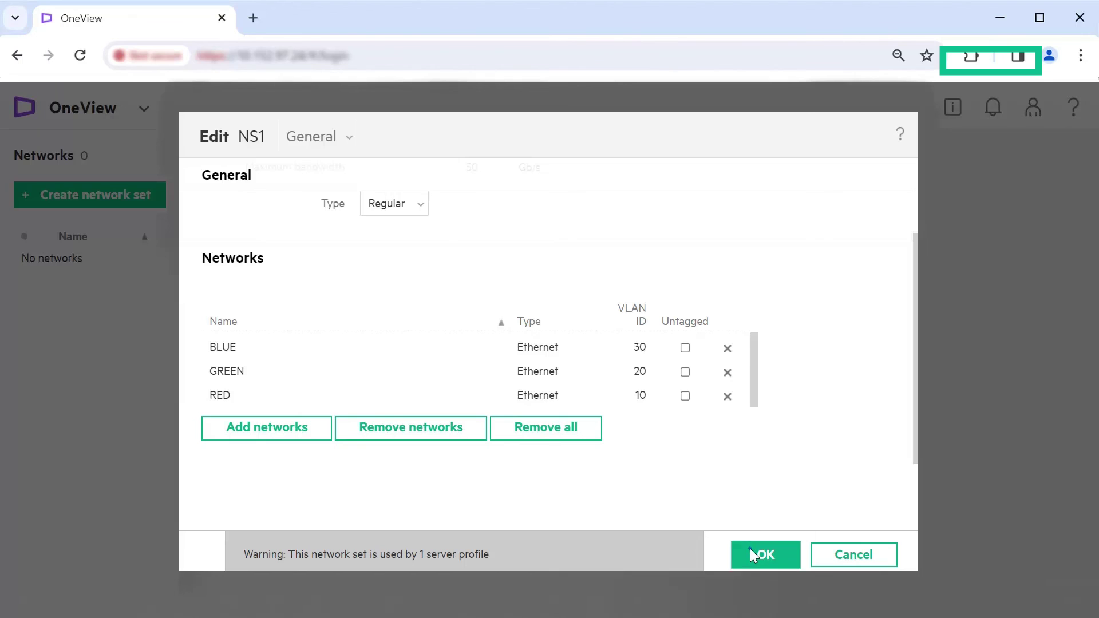
left_click(751, 554)
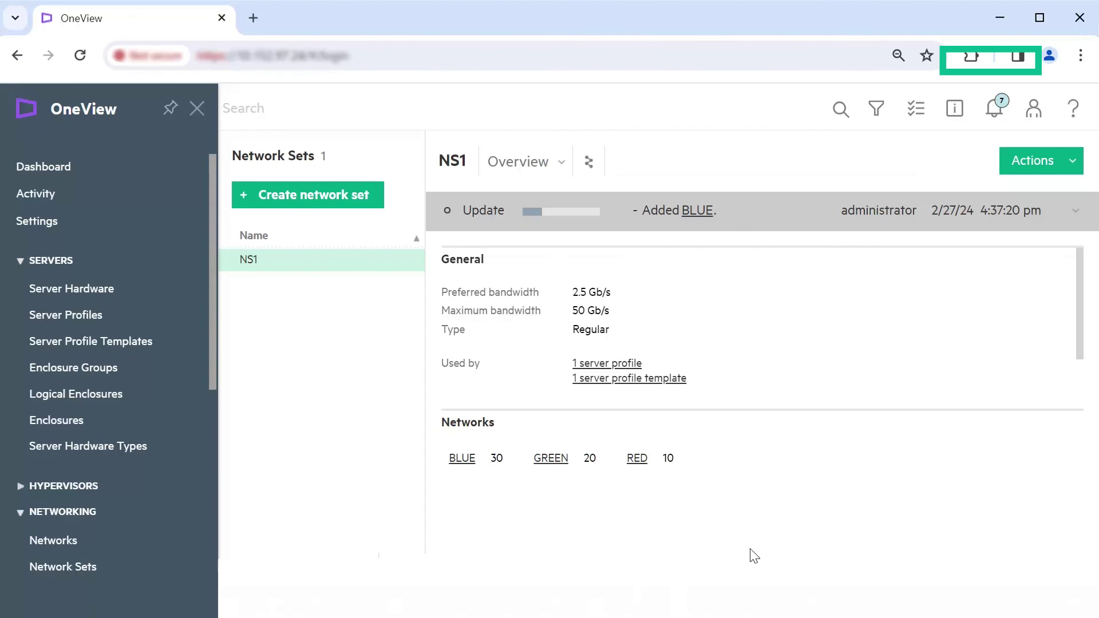
Step: Confirm in Activity that the NS1 update completed, then select LIG1 under Logical Interconnect Groups
left_click(70, 190)
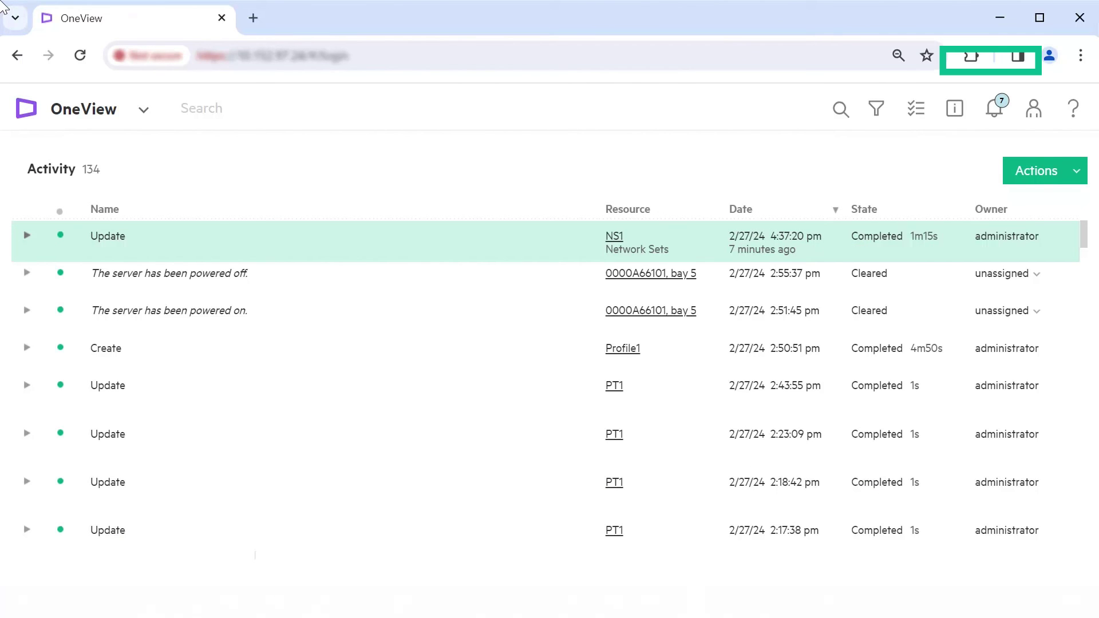
left_click(143, 109)
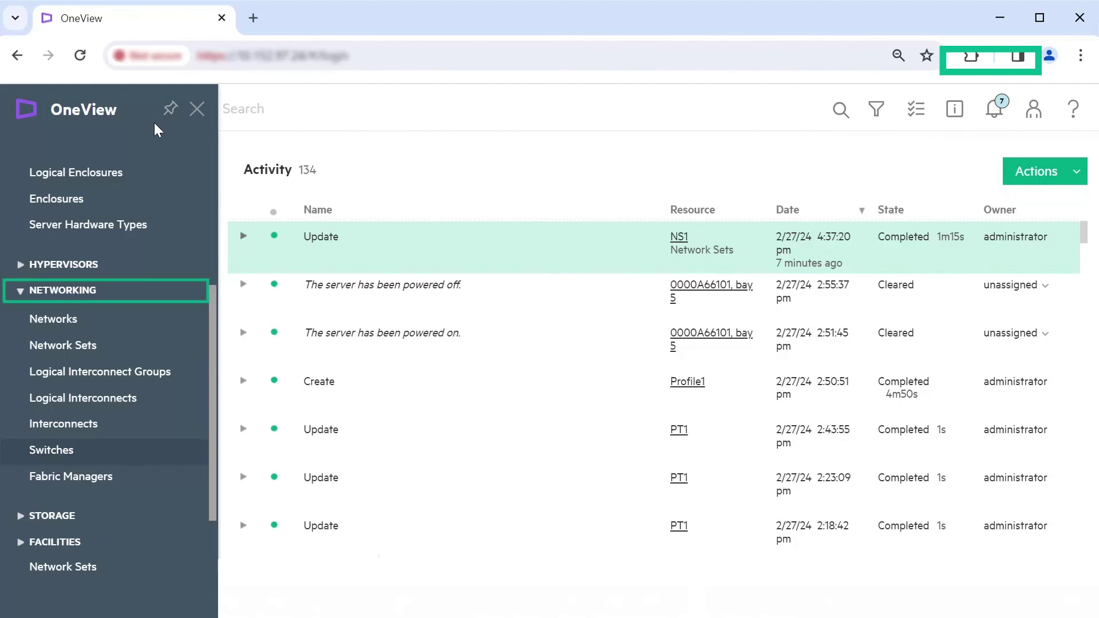
left_click(170, 366)
left_click(98, 255)
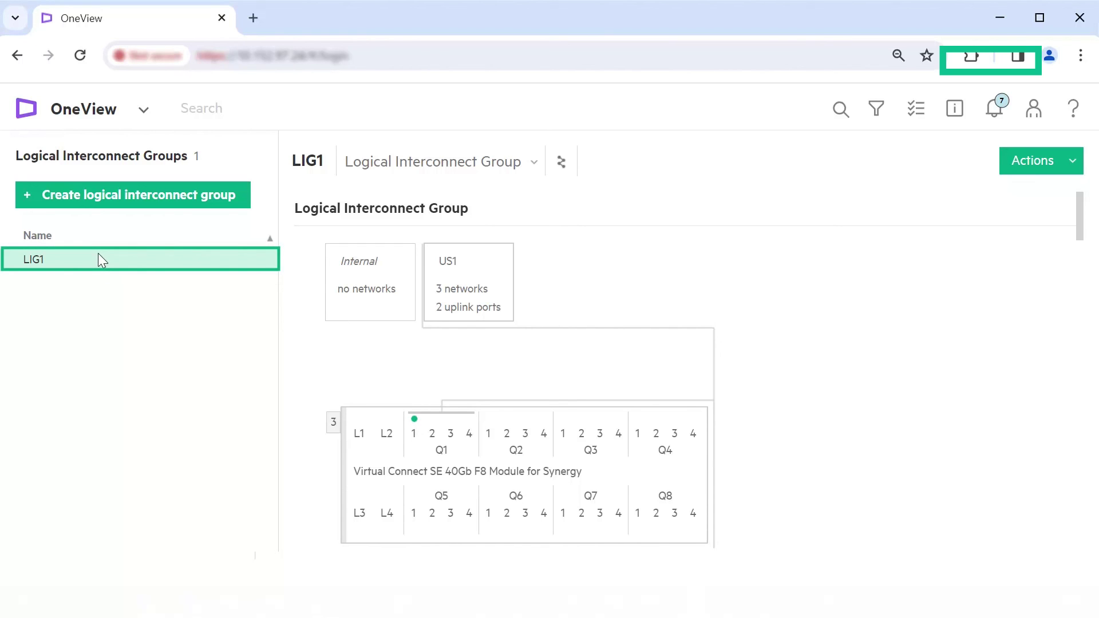
Step: Edit LIG1's uplink set US1 to verify it carries BLUE (30), GREEN (20) and RED (10) through NS1
left_click(1053, 171)
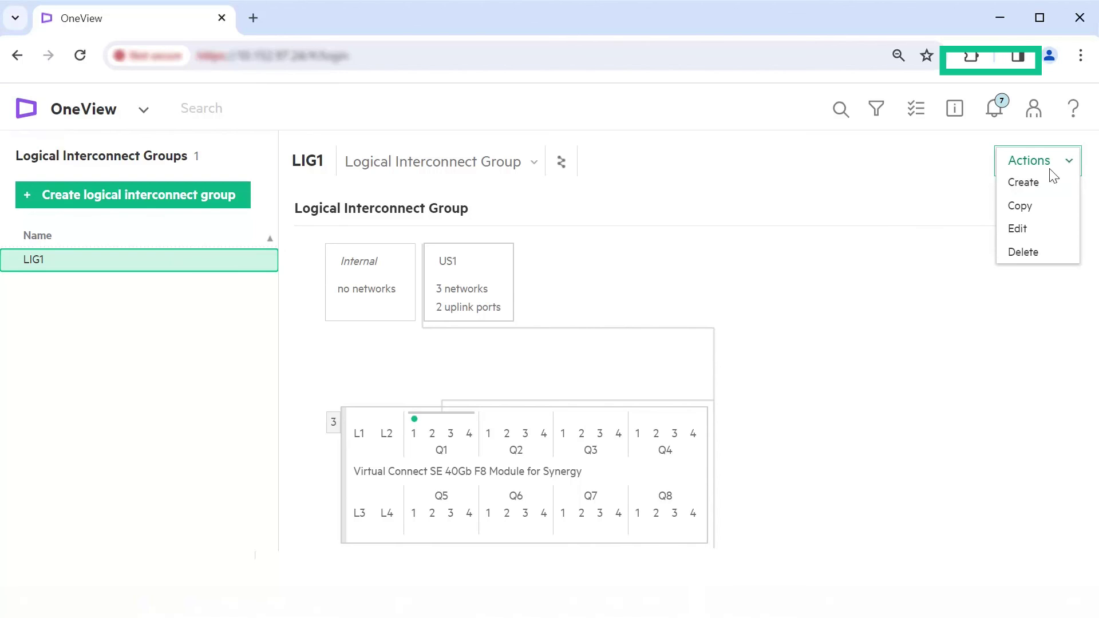
left_click(1039, 227)
left_click(508, 362)
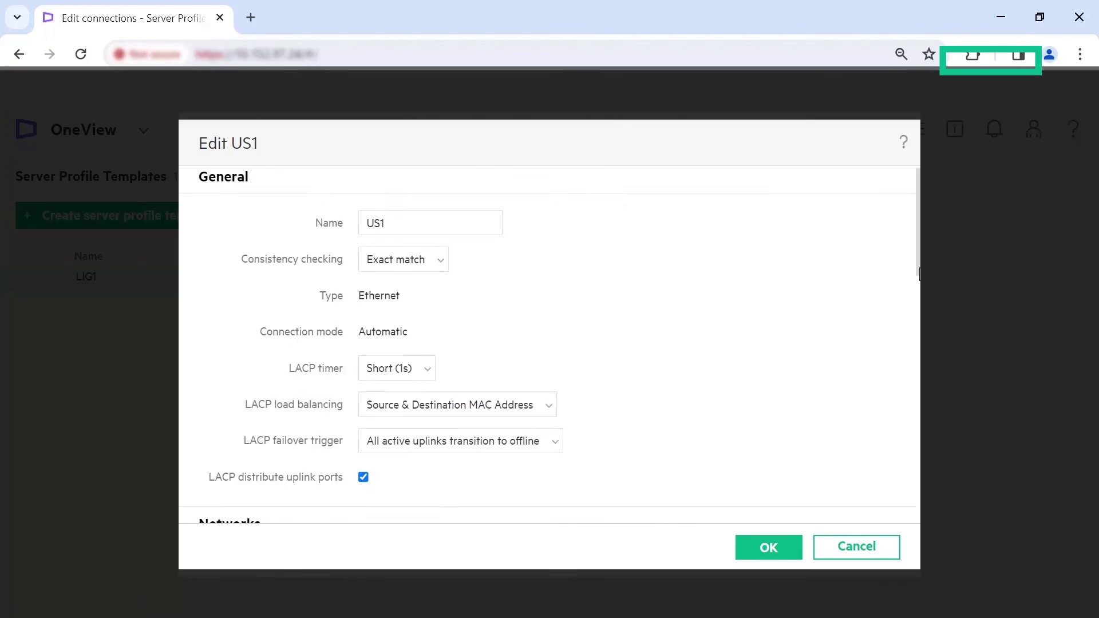
scroll(917, 338, "down", 5)
left_click_drag(917, 338, 917, 356)
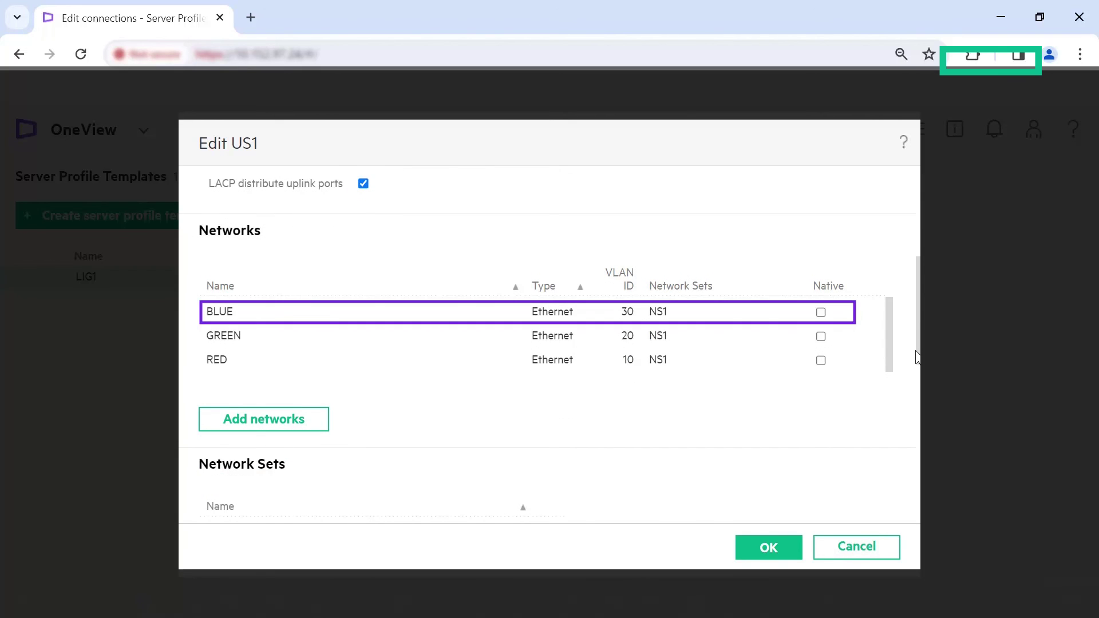